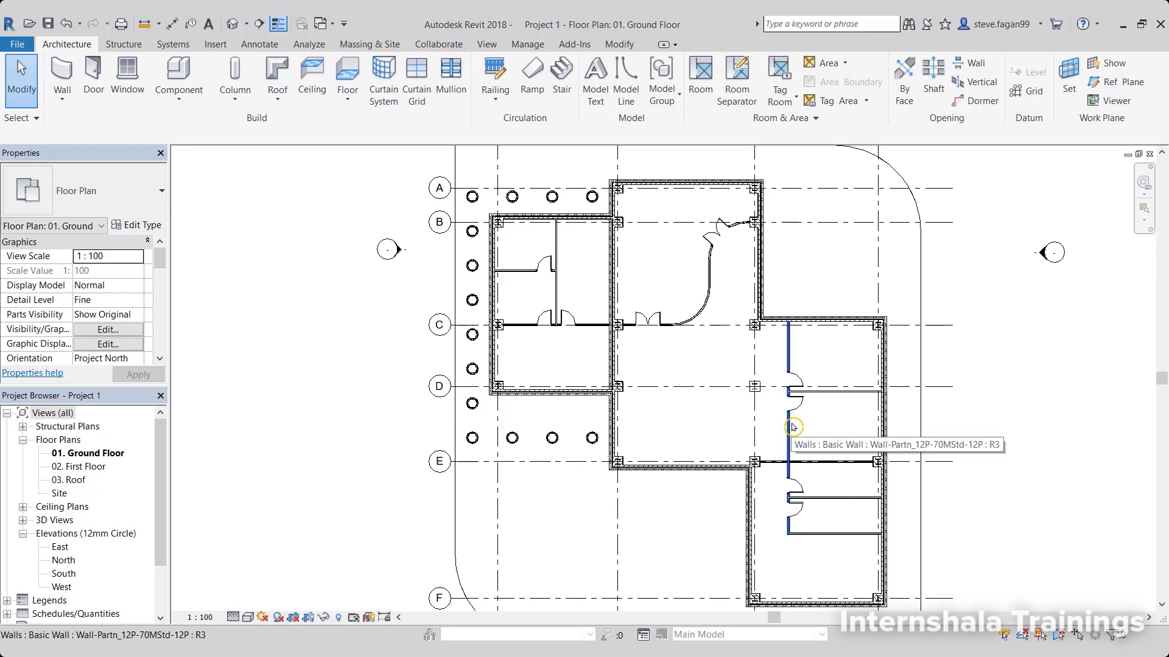
Start placing a door of type Doors_IntDbl_1 1510x2110mm and open its type properties at the Width parameter.
{"action": "left_click", "coordinate": [87, 81]}
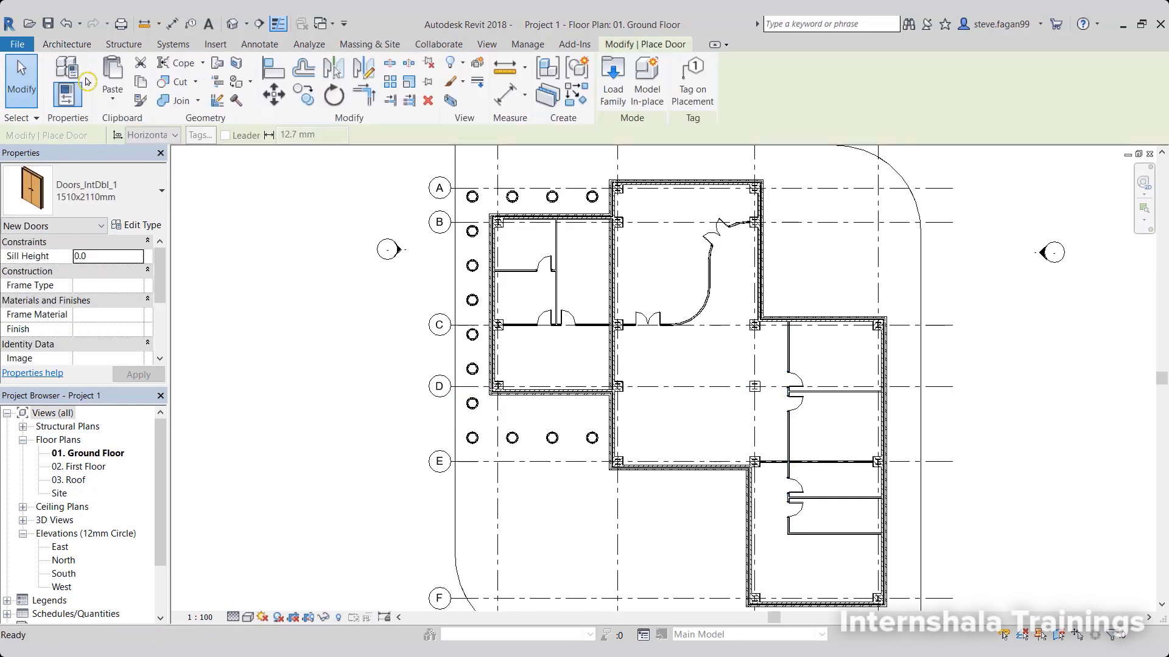
{"action": "left_click", "coordinate": [121, 191]}
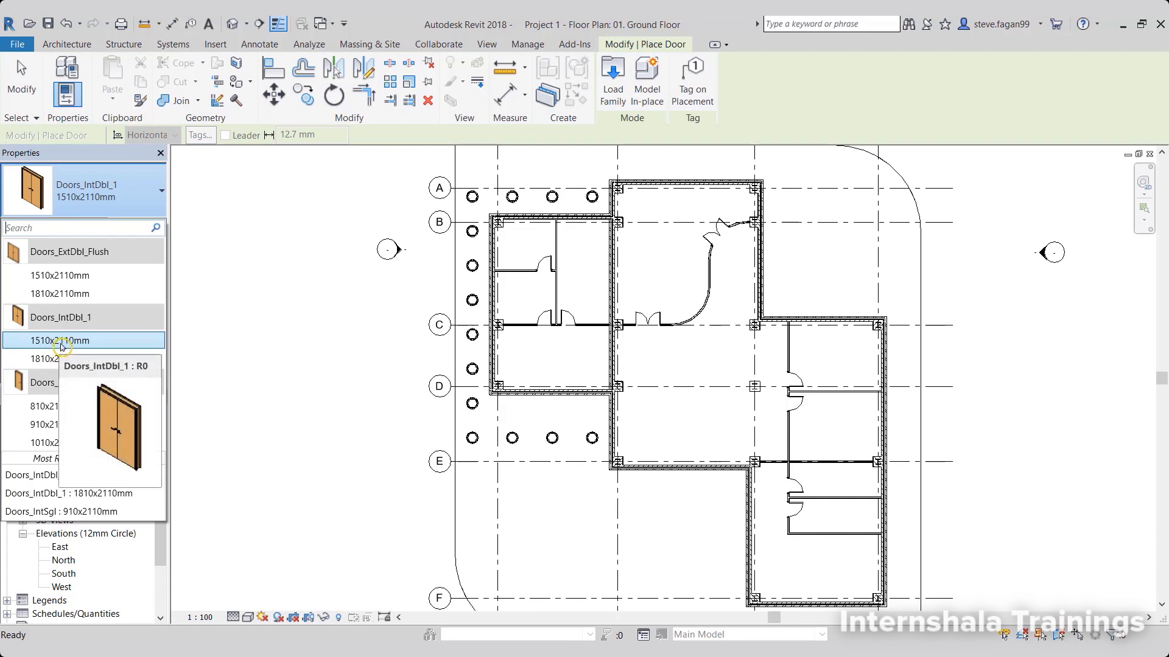
{"action": "left_click", "coordinate": [62, 341]}
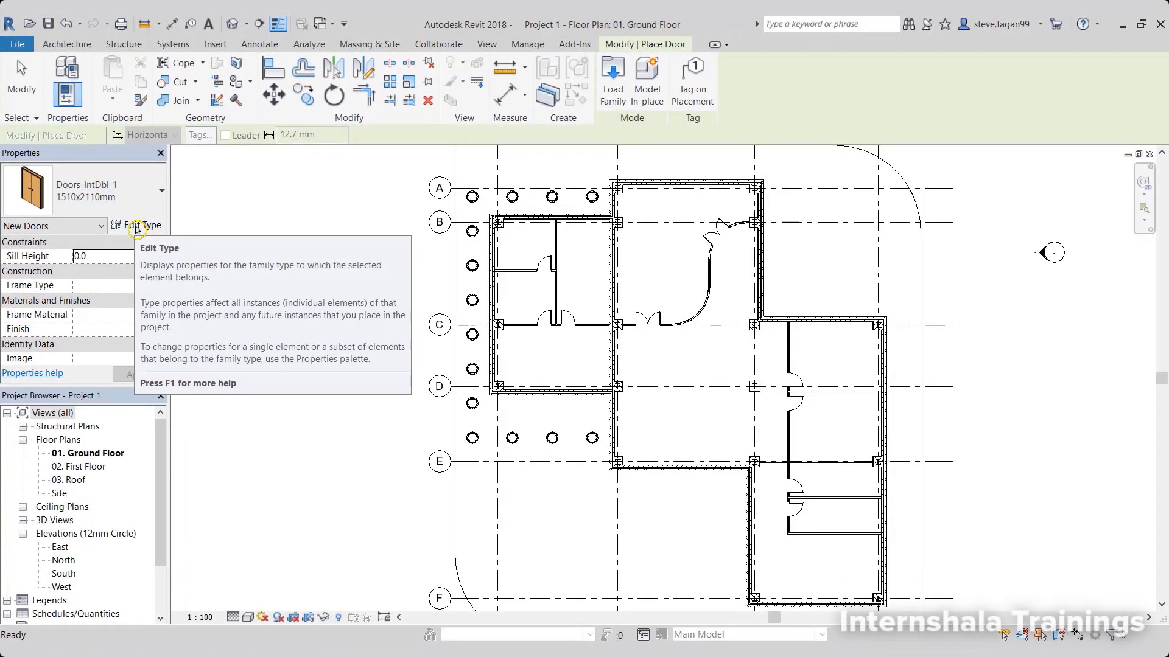
{"action": "left_click", "coordinate": [137, 226]}
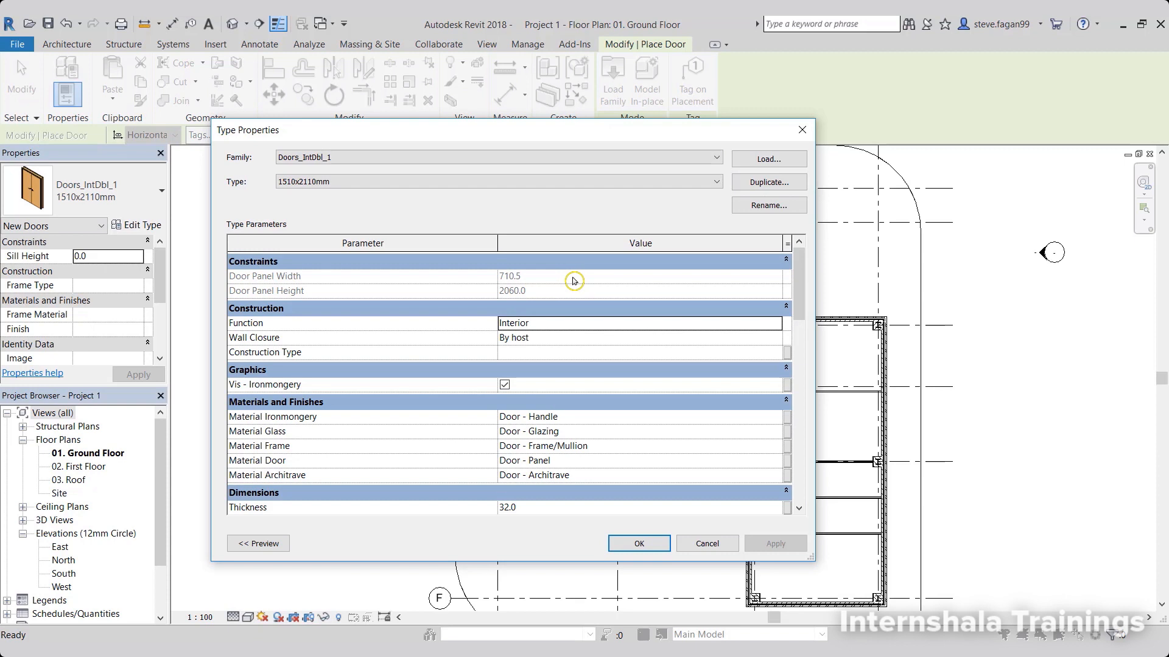
{"action": "left_click_drag", "start_coordinate": [799, 277], "coordinate": [812, 345]}
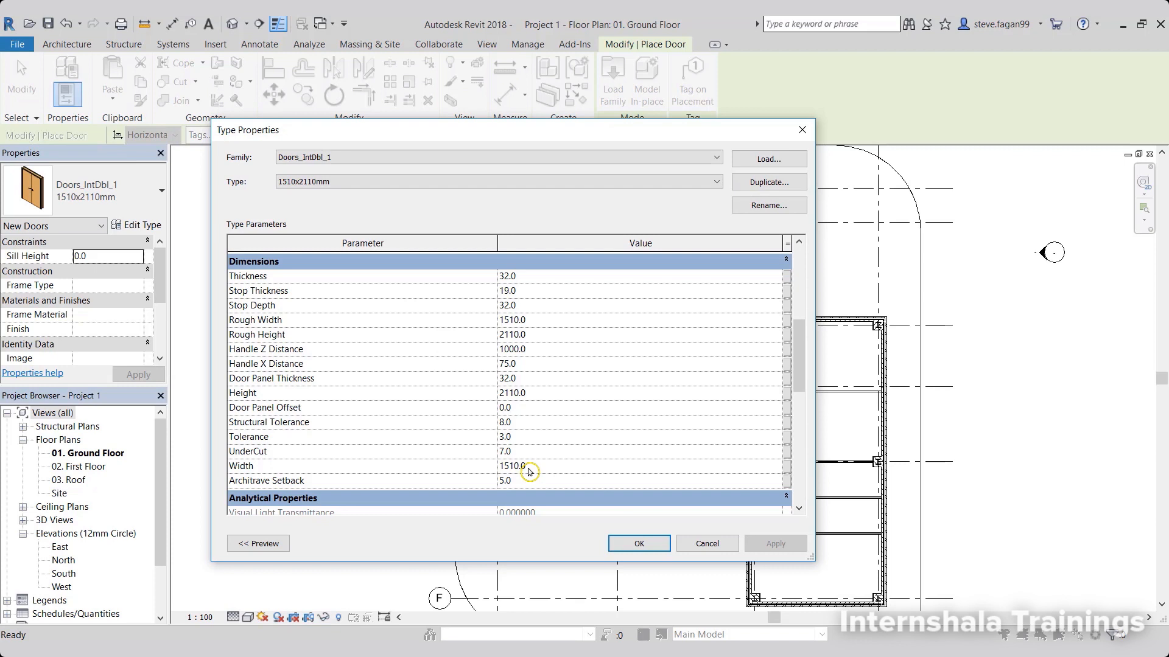
{"action": "left_click", "coordinate": [528, 470]}
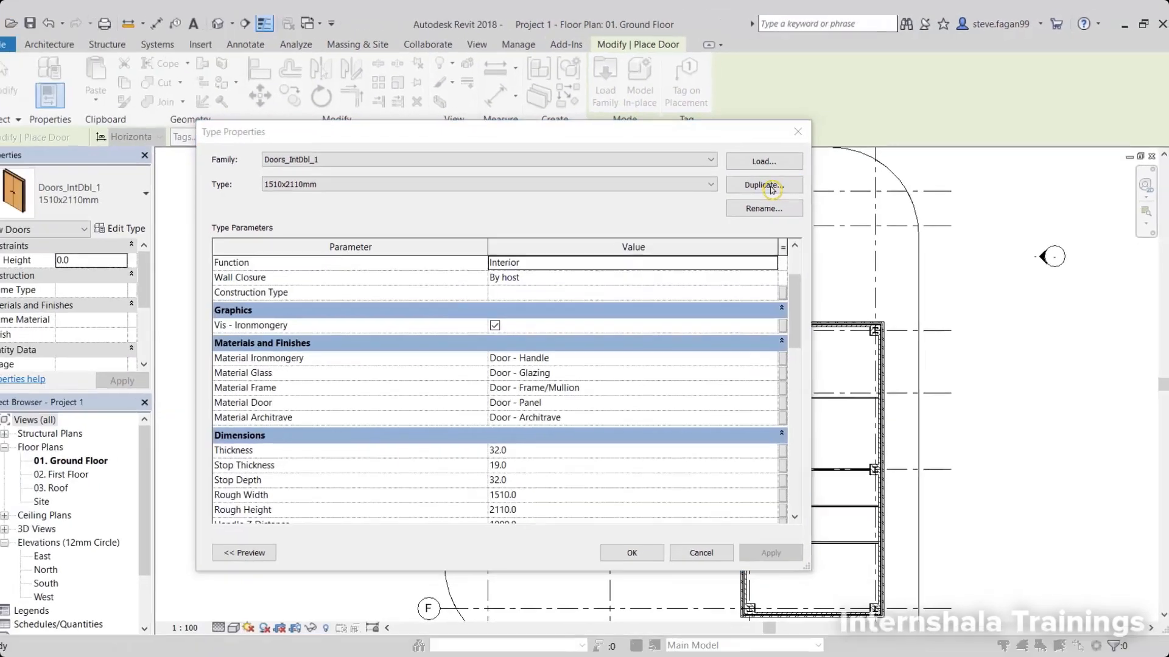
Duplicate the 1510x2110mm double door type under the name 1410x2110mm.
{"action": "left_click", "coordinate": [538, 322]}
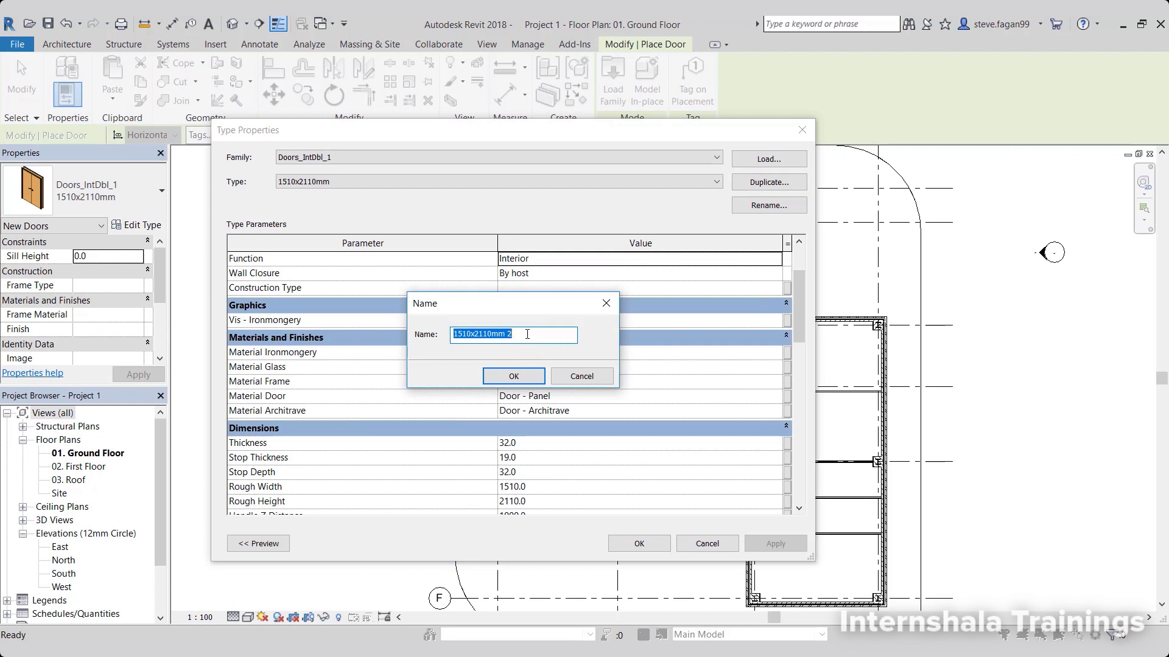
{"action": "left_click", "coordinate": [523, 337]}
{"action": "key", "text": "BackSpace"}
{"action": "left_click", "coordinate": [461, 333]}
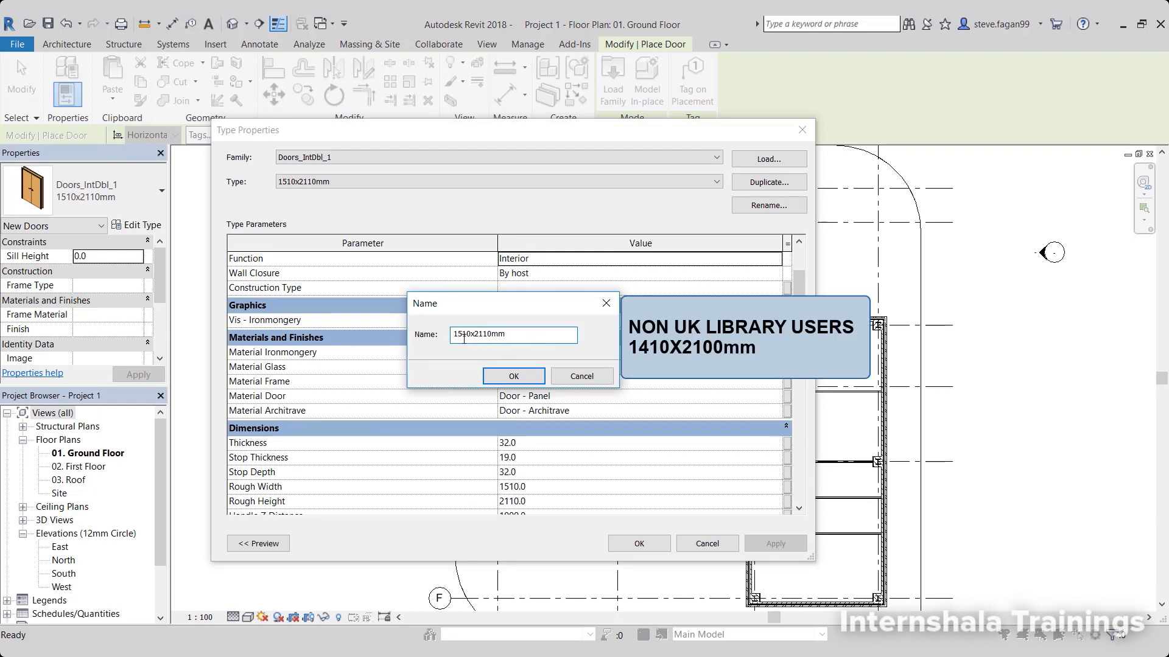
{"action": "key", "text": "BackSpace"}
{"action": "type", "text": "4"}
{"action": "left_click", "coordinate": [513, 376]}
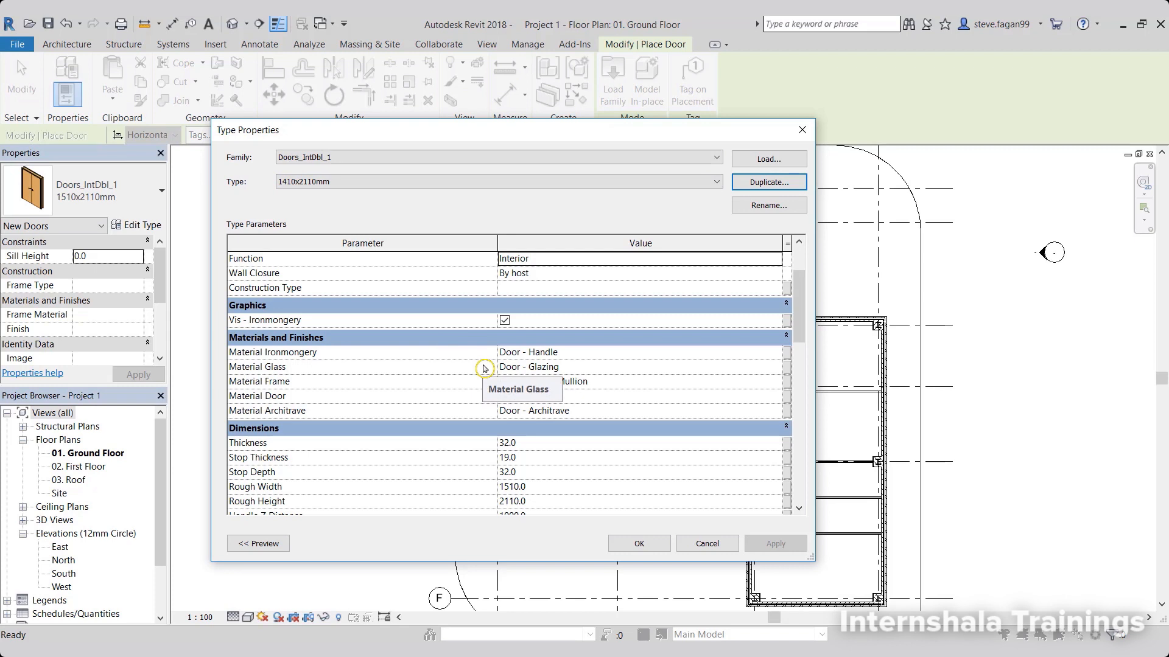
Set the Width of the 1410x2110mm door type to 1410 and apply the type properties.
{"action": "scroll", "coordinate": [485, 369], "scroll_direction": "down", "scroll_amount": 5}
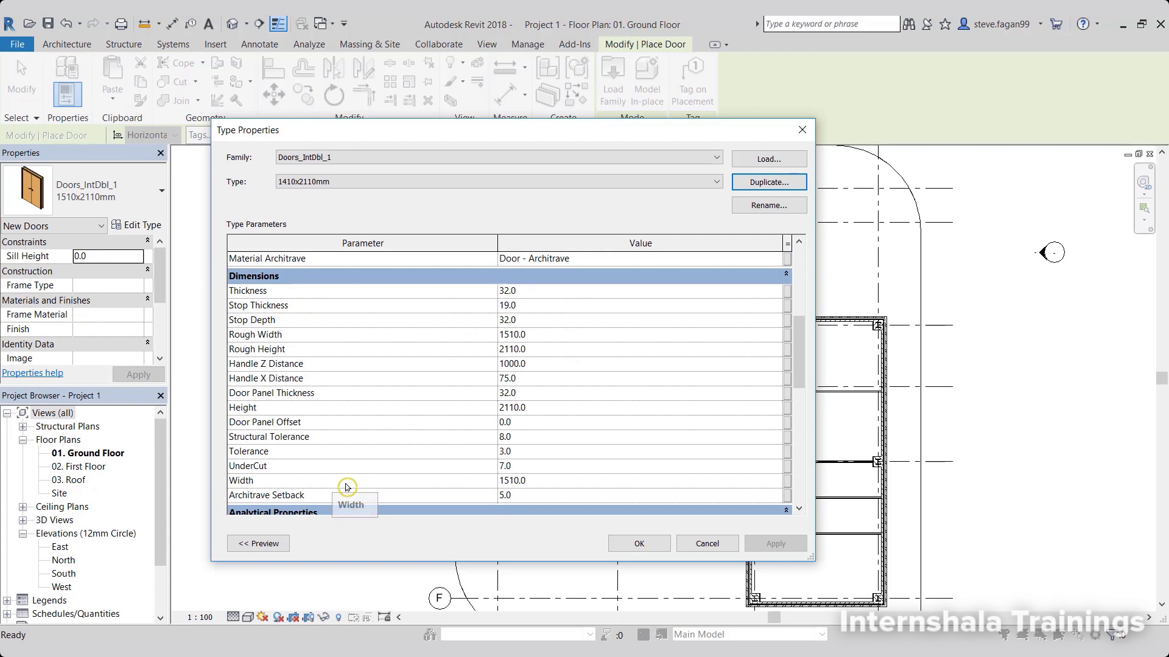
{"action": "left_click", "coordinate": [504, 484]}
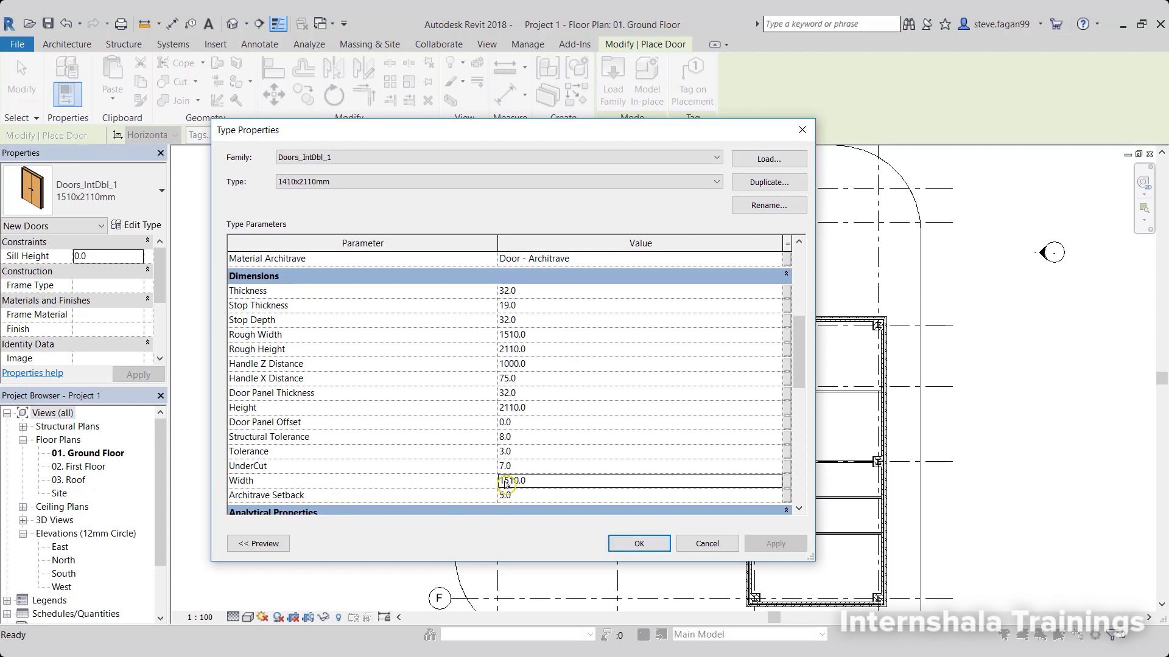
{"action": "left_click", "coordinate": [504, 484]}
{"action": "key", "text": "BackSpace"}
{"action": "type", "text": "4"}
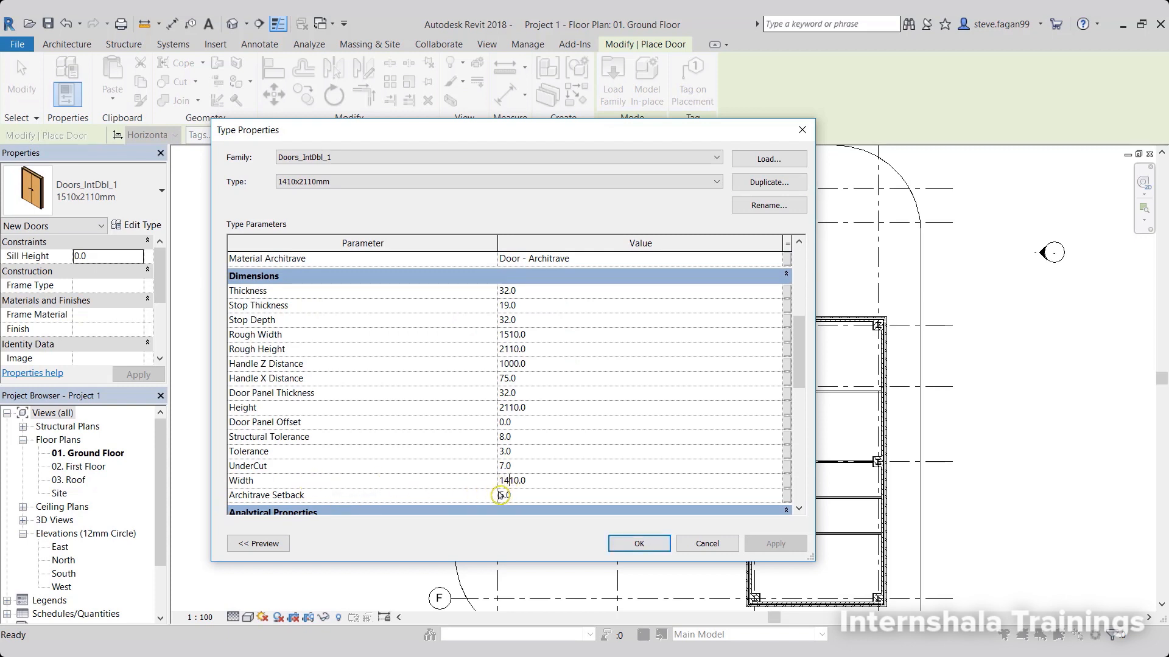
{"action": "left_click", "coordinate": [634, 543]}
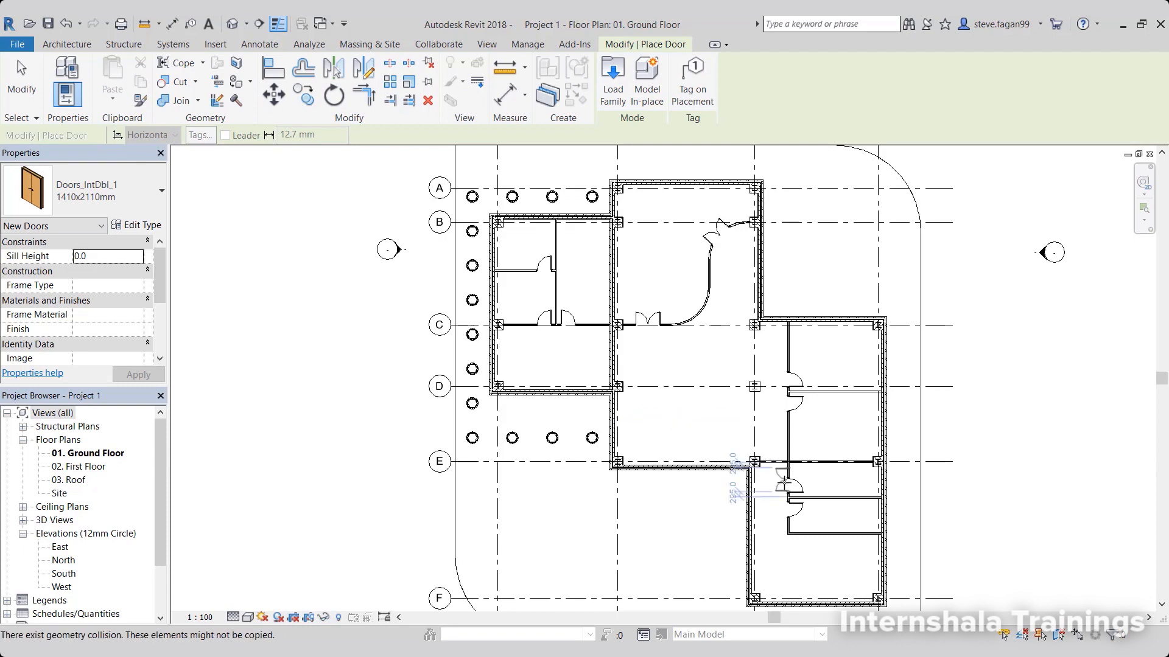
Place the 1410x2110mm double door in the grid E partition between the grid 3 column and the corridor wall, swinging towards grid F.
{"action": "scroll", "coordinate": [706, 487], "scroll_direction": "up", "scroll_amount": 5}
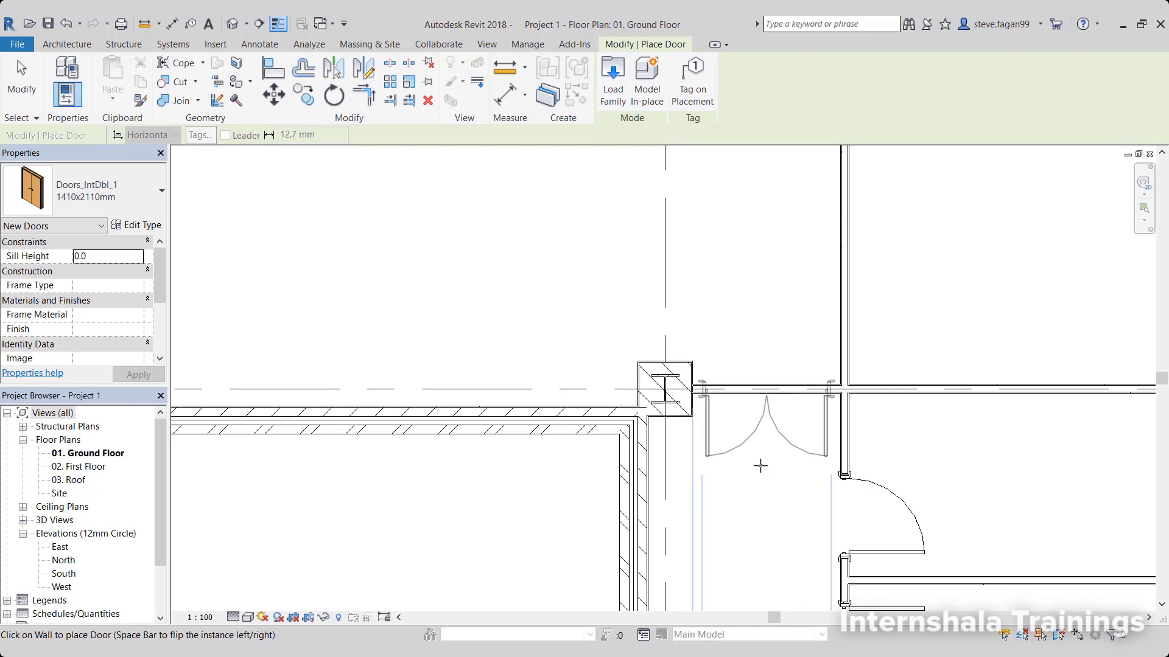
{"action": "left_click", "coordinate": [760, 465]}
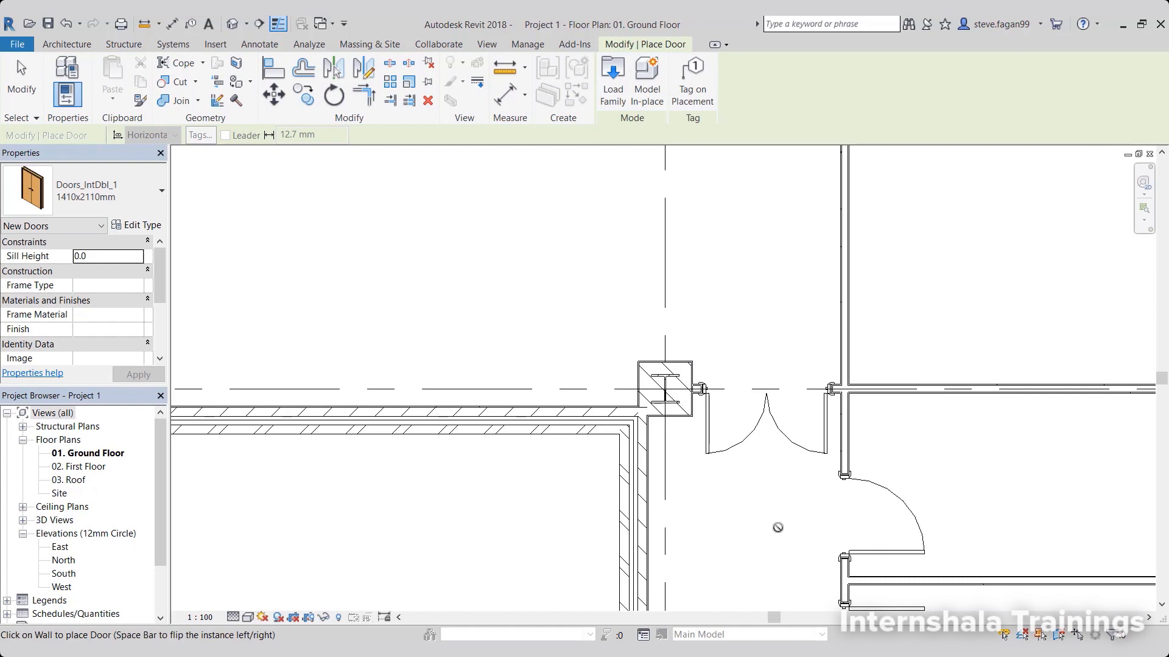
{"action": "key", "text": "Escape"}
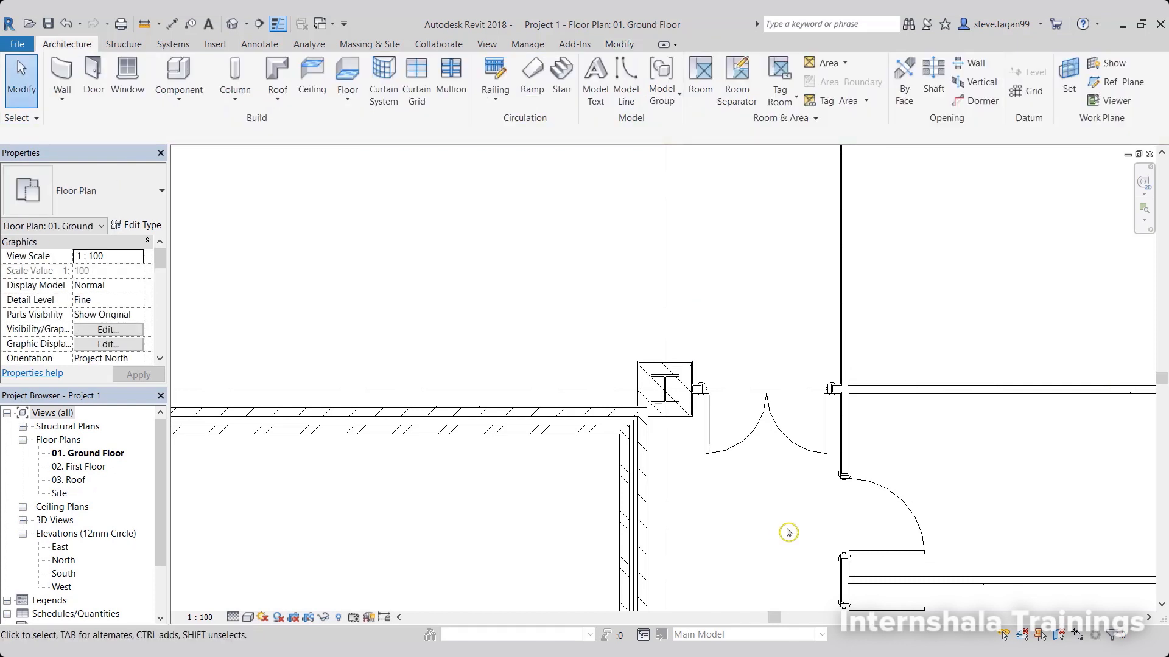
Rename the Doors_IntSgl 910x2110mm type to DT-01 910x2110mm using a single door on grid C, and check the neighbouring door's type.
{"action": "scroll", "coordinate": [774, 525], "scroll_direction": "down", "scroll_amount": 6}
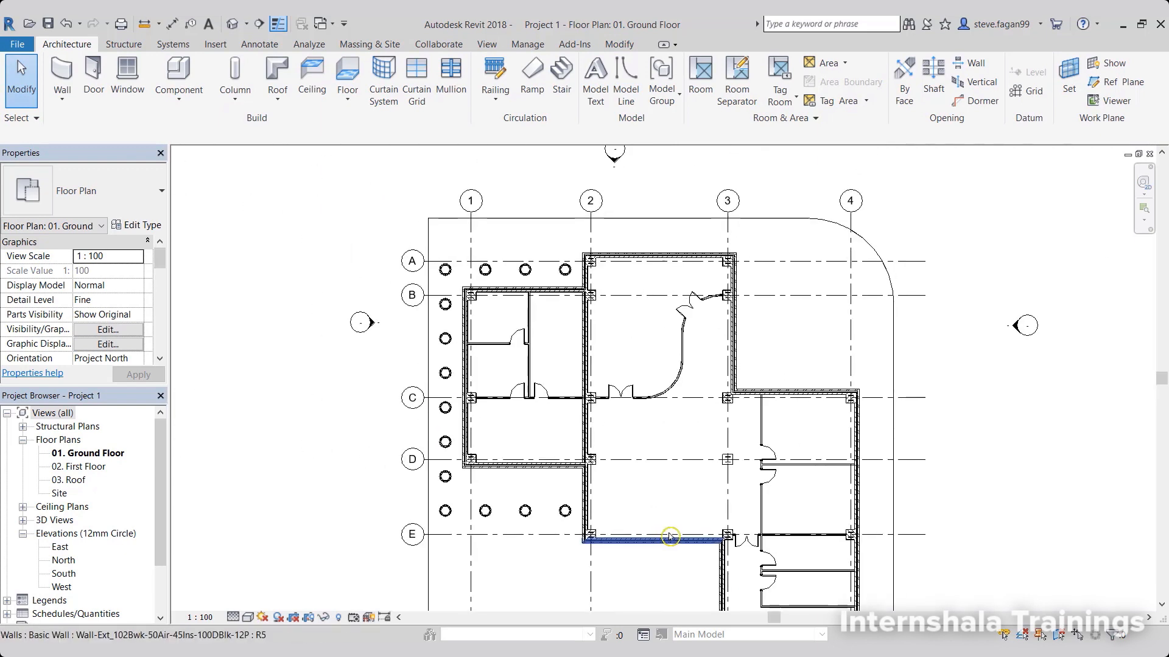
{"action": "scroll", "coordinate": [670, 449], "scroll_direction": "up", "scroll_amount": 1}
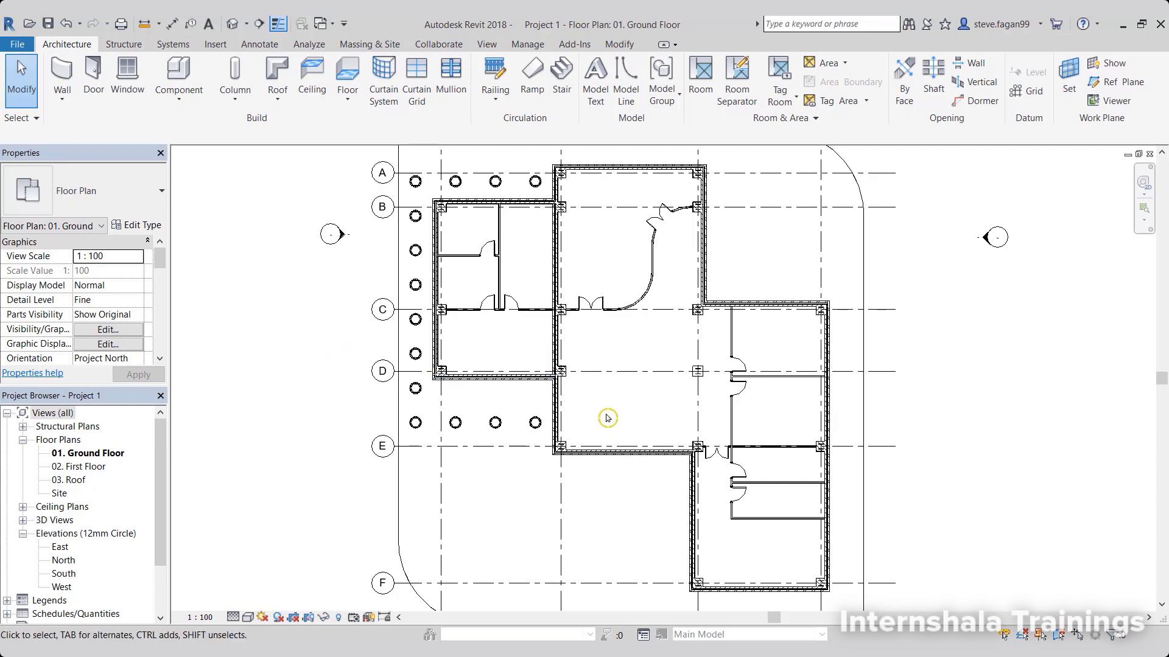
{"action": "scroll", "coordinate": [480, 307], "scroll_direction": "up", "scroll_amount": 5}
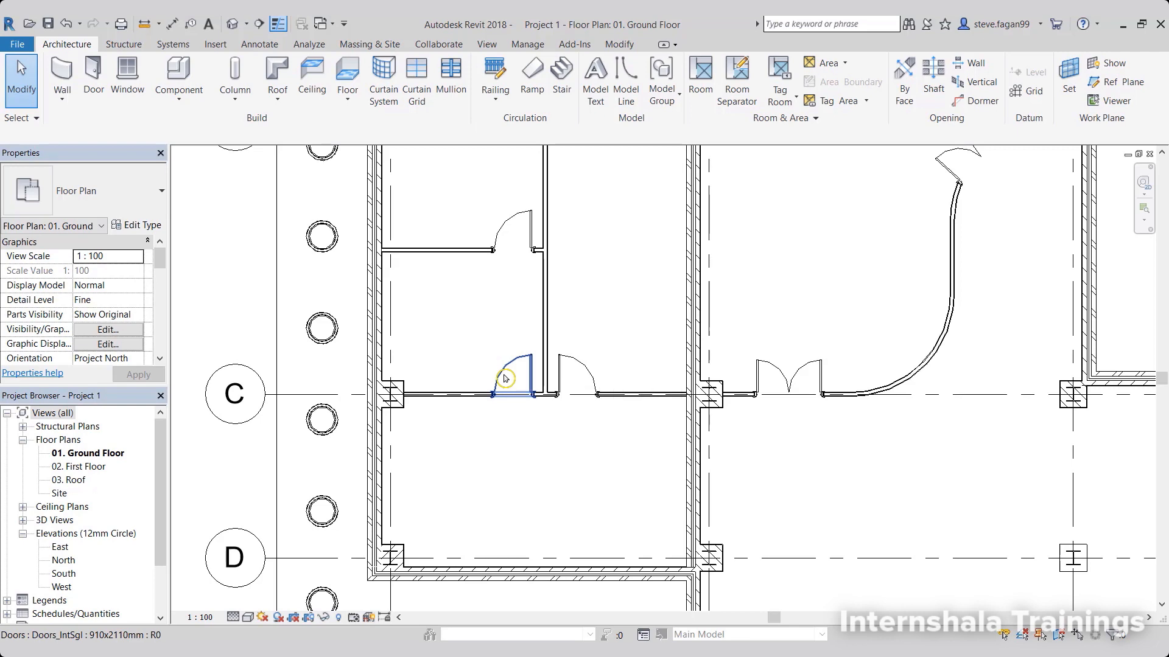
{"action": "left_click", "coordinate": [504, 379]}
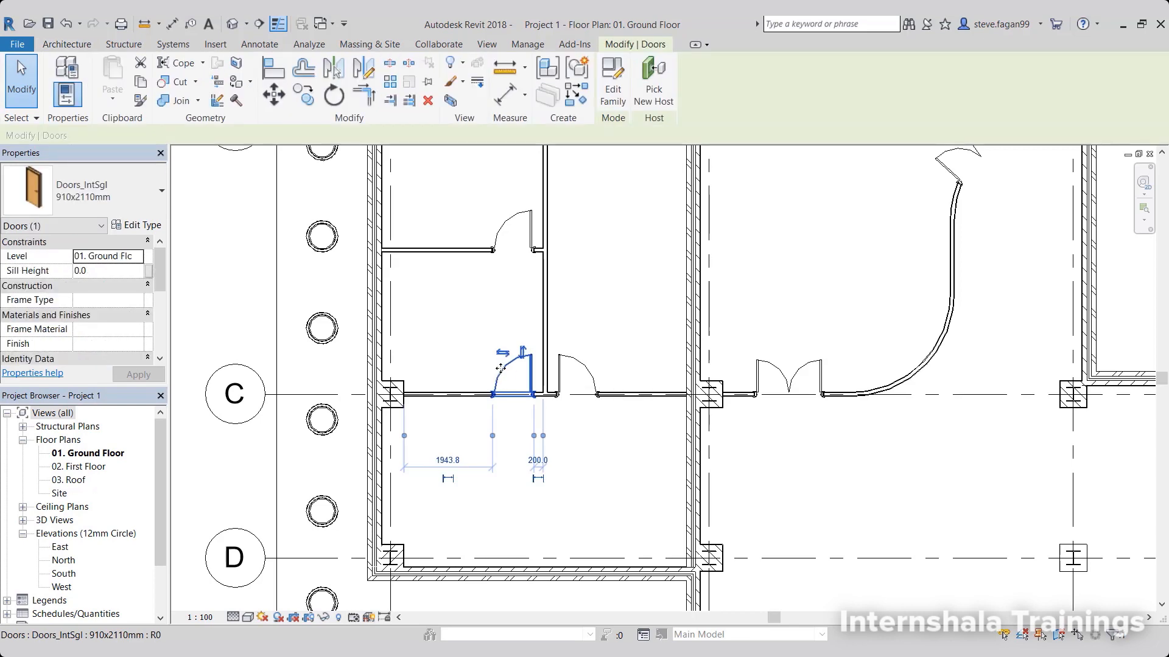
{"action": "left_click", "coordinate": [152, 233]}
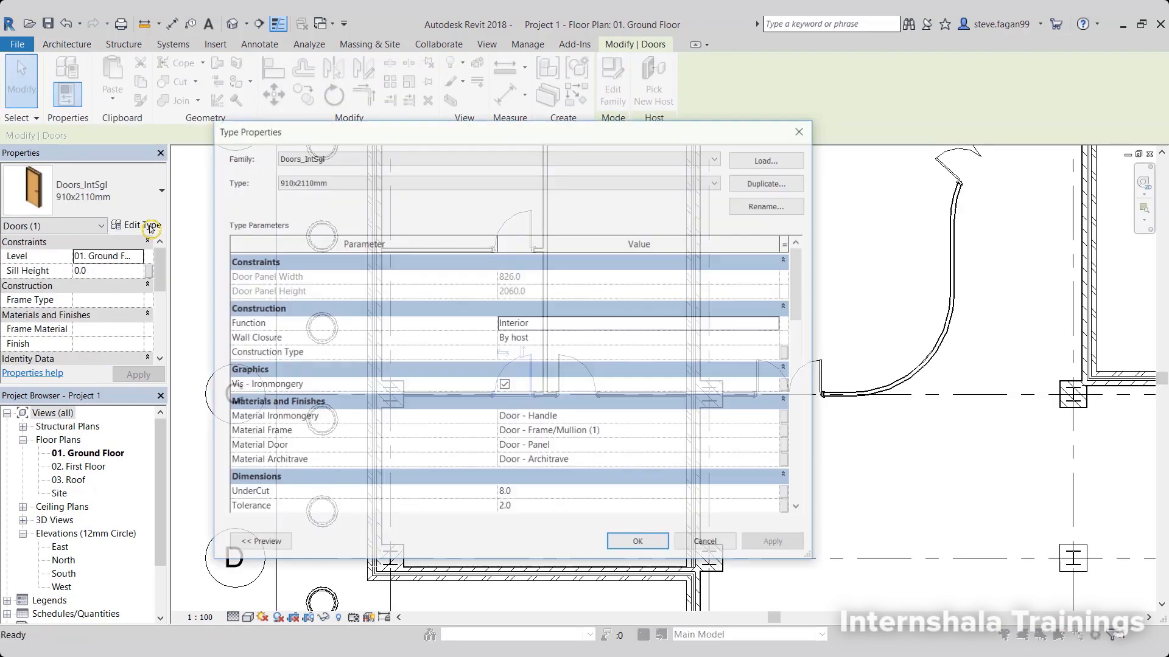
{"action": "left_click", "coordinate": [770, 207]}
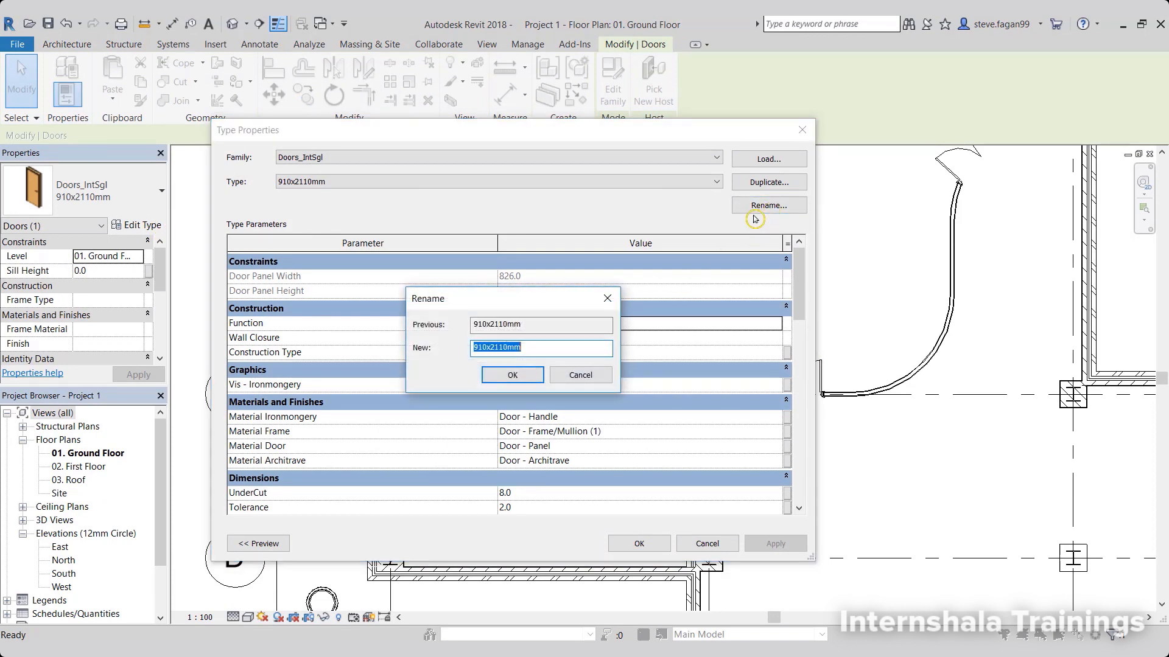
{"action": "left_click", "coordinate": [474, 348]}
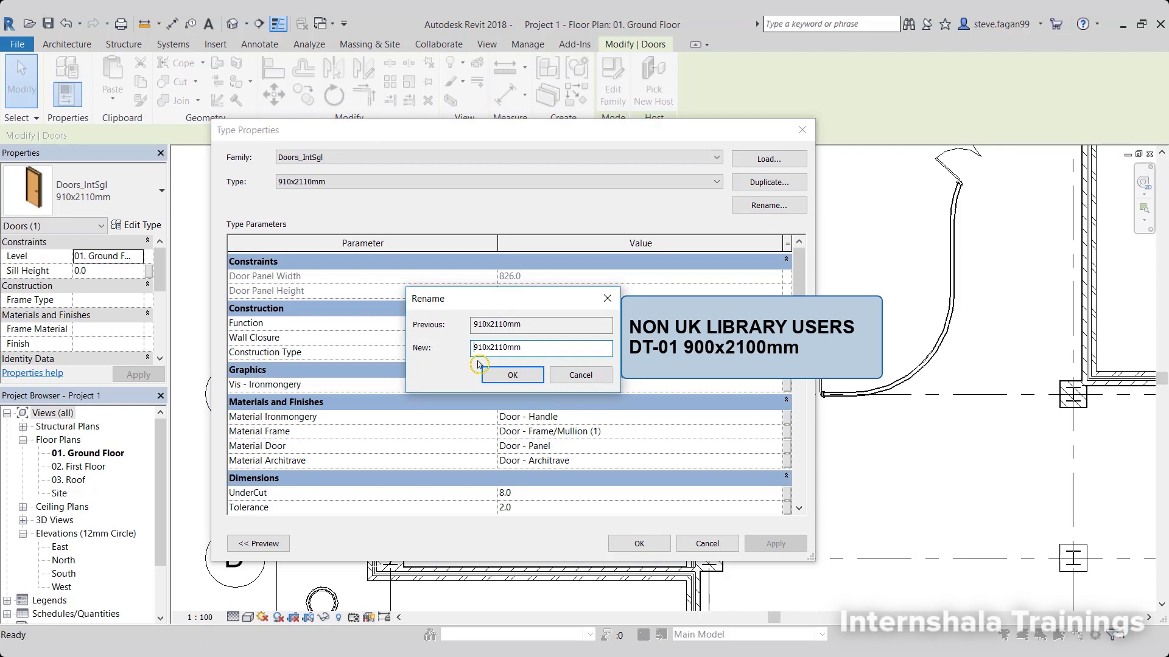
{"action": "type", "text": "DT-01"}
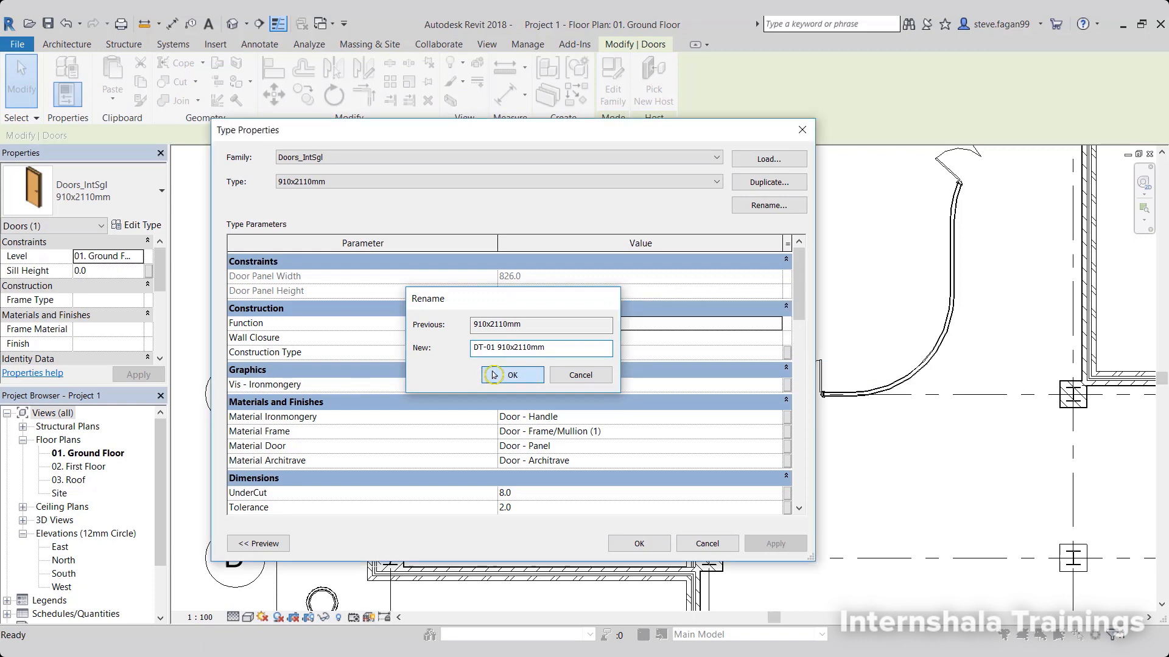
{"action": "left_click", "coordinate": [484, 376]}
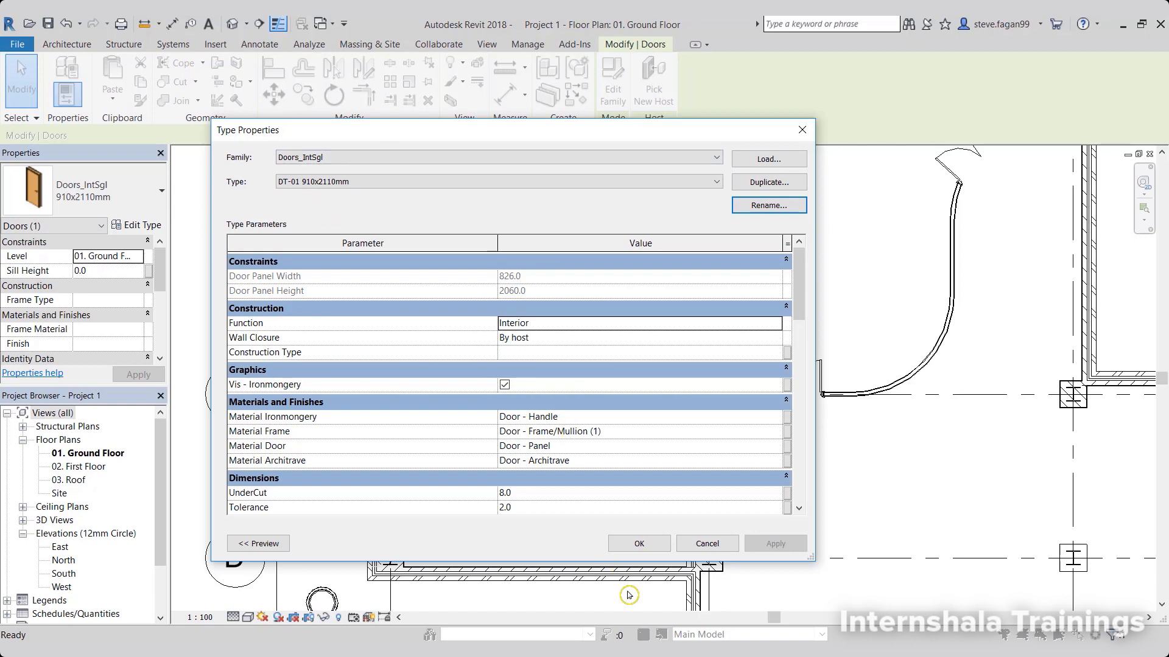
{"action": "left_click", "coordinate": [638, 542]}
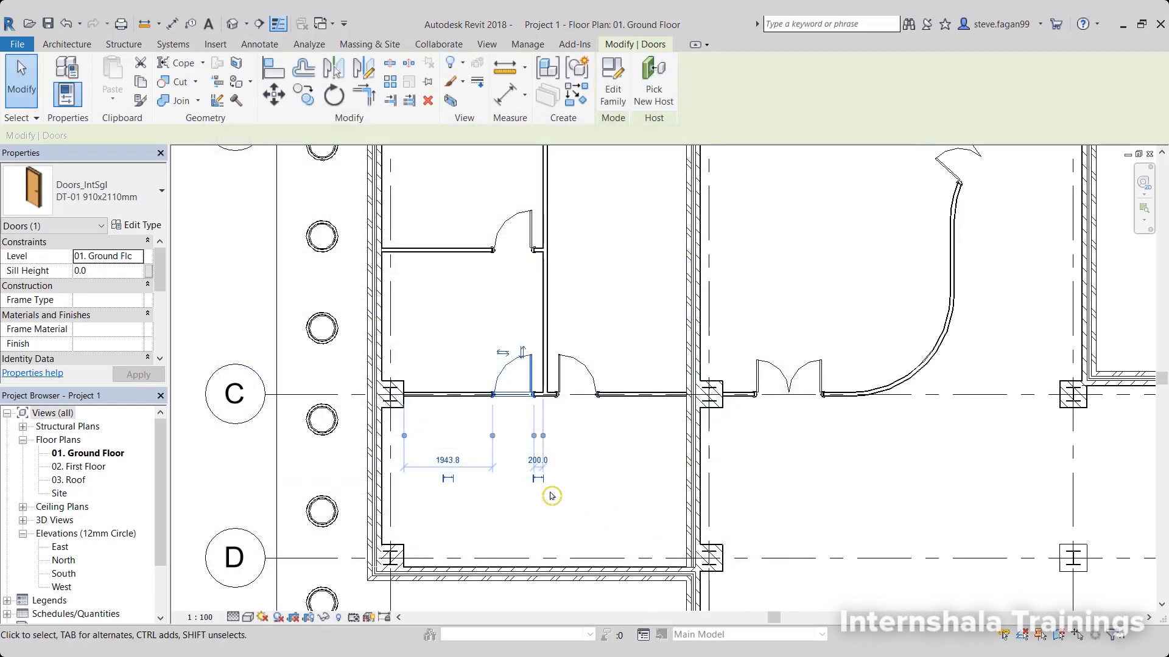
{"action": "left_click", "coordinate": [578, 476]}
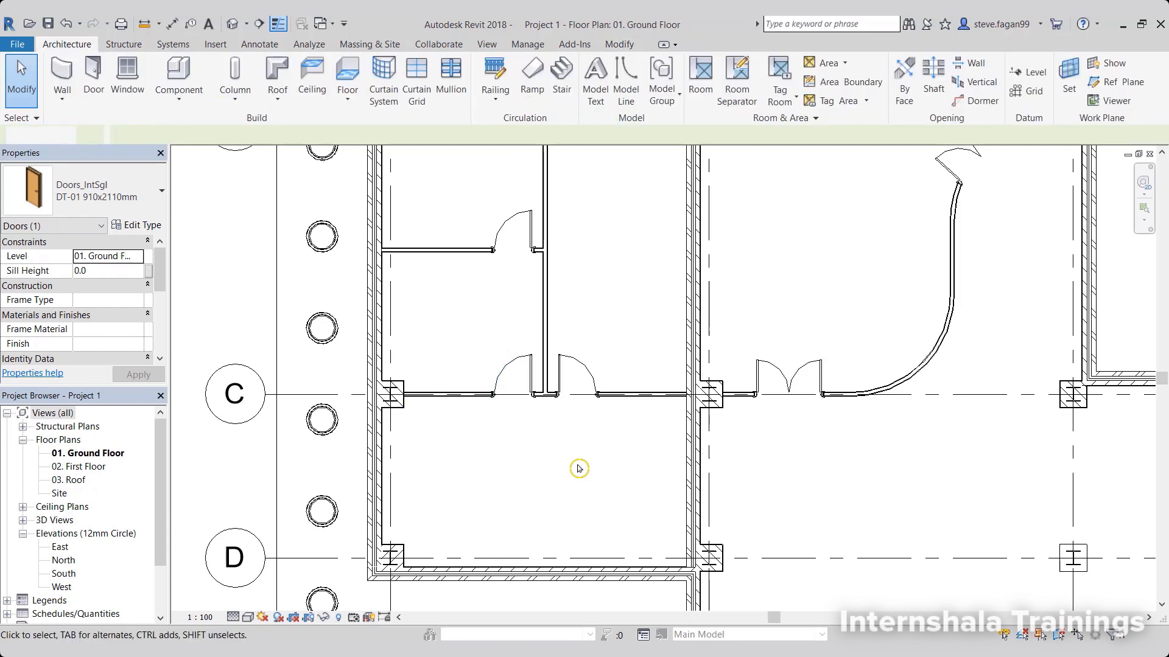
{"action": "left_click", "coordinate": [573, 365]}
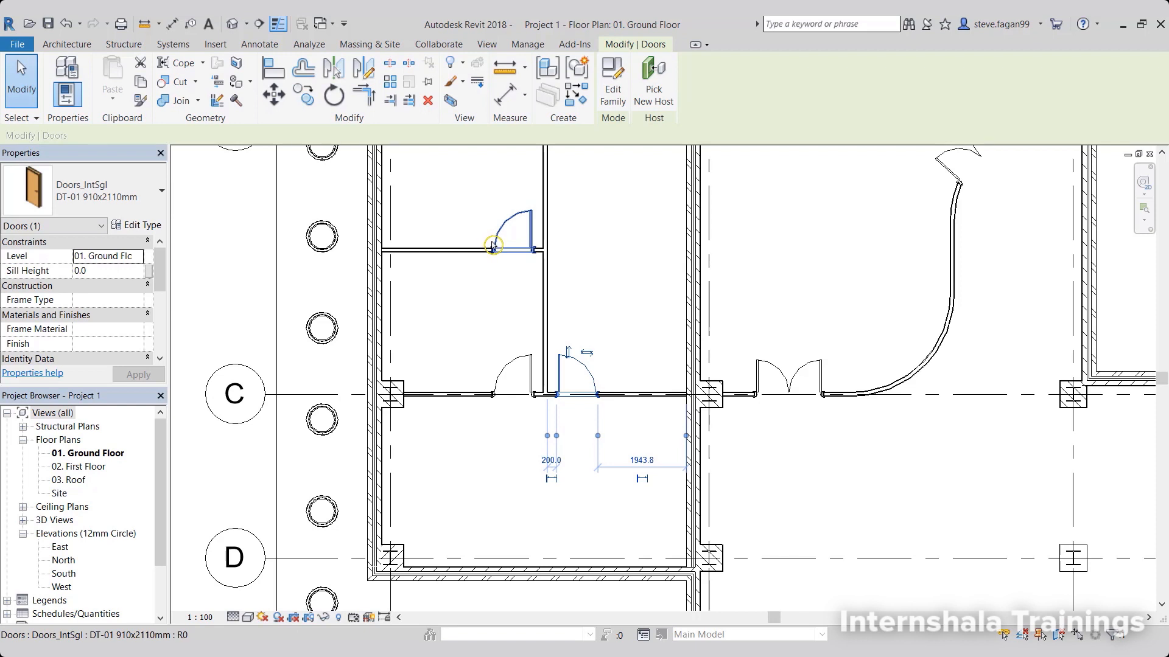
Rename the Doors_IntDbl_1 1510x2110mm type to DT-02 1510x2110mm using the double door on grid C, and check the curved wall door's type.
{"action": "scroll", "coordinate": [491, 263], "scroll_direction": "down", "scroll_amount": 2}
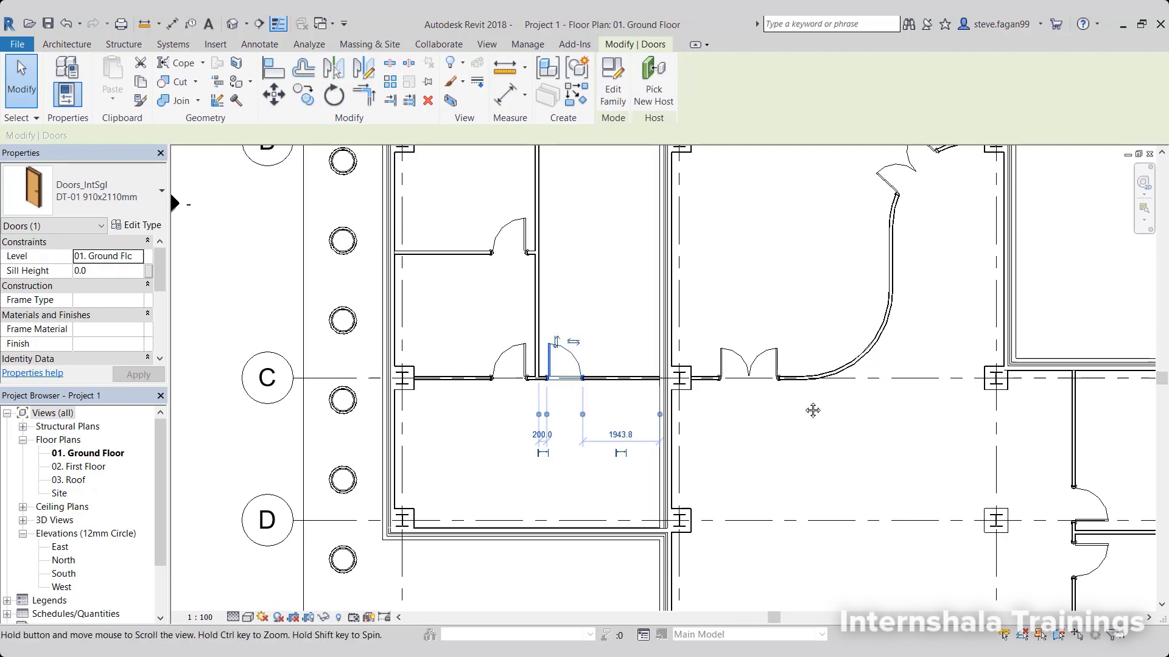
{"action": "middle_click_drag", "start_coordinate": [812, 410], "coordinate": [670, 520]}
{"action": "left_click", "coordinate": [628, 460]}
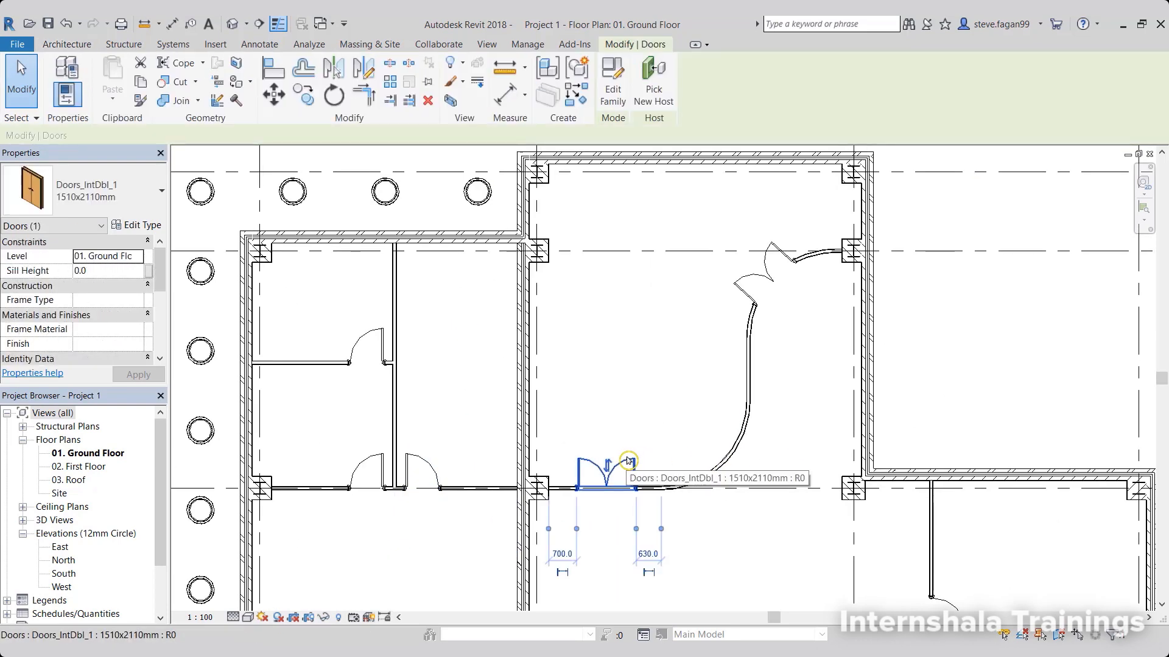
{"action": "left_click", "coordinate": [154, 226]}
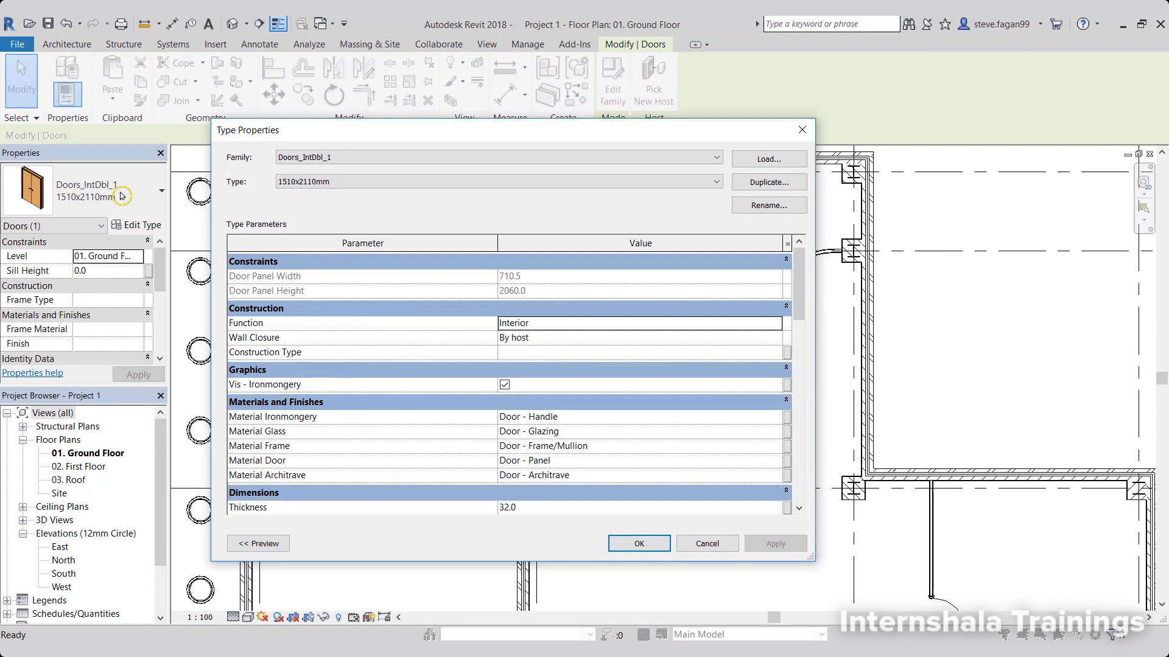
{"action": "left_click", "coordinate": [768, 205]}
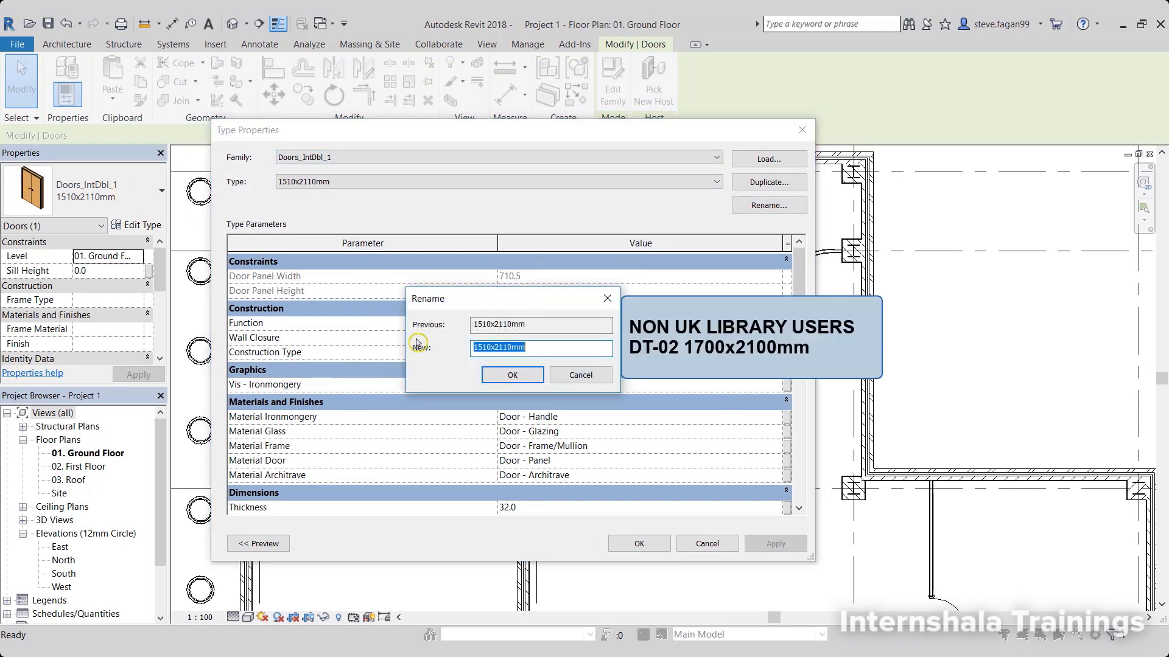
{"action": "left_click", "coordinate": [474, 347]}
{"action": "type", "text": "DT-"}
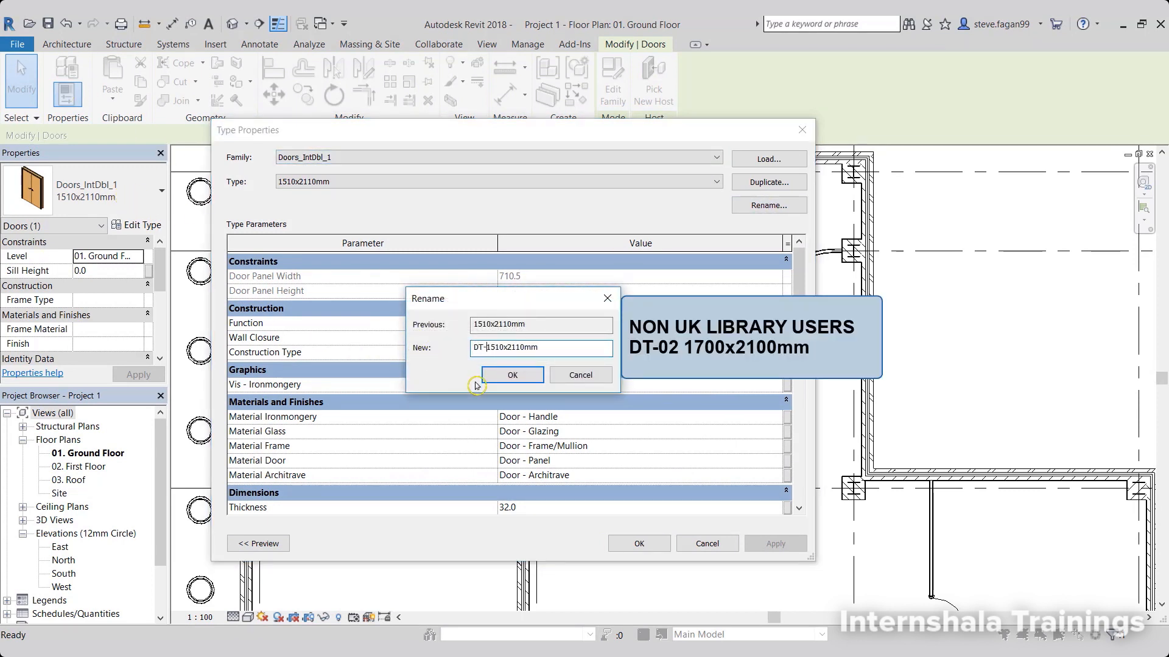
{"action": "type", "text": "02"}
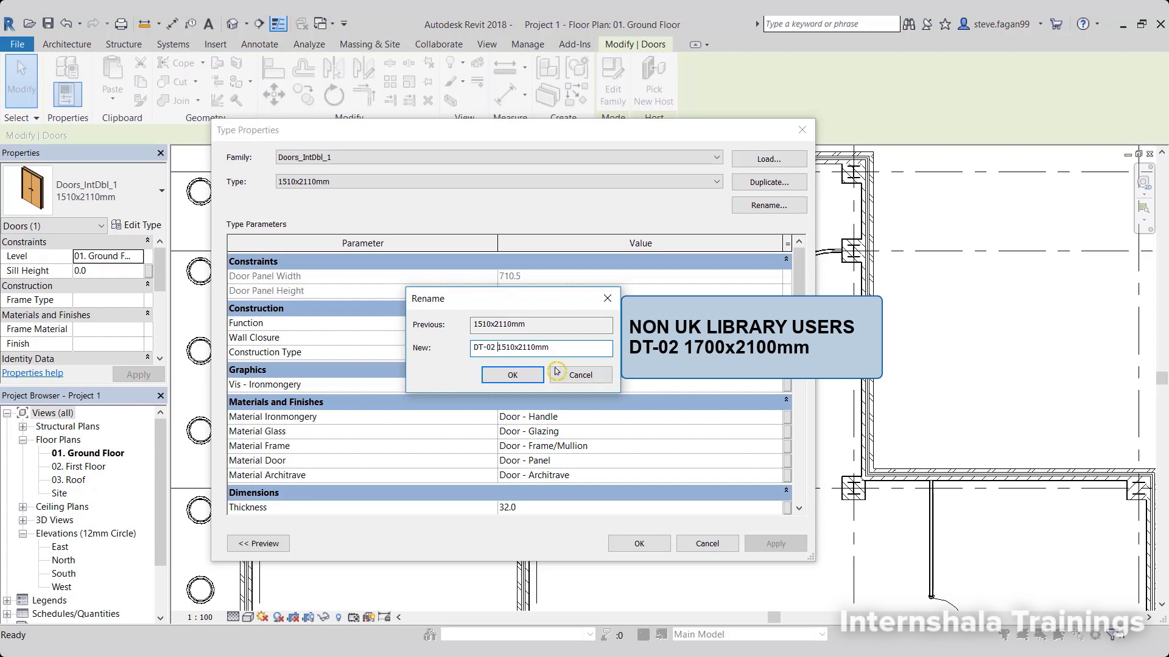
{"action": "left_click", "coordinate": [524, 376]}
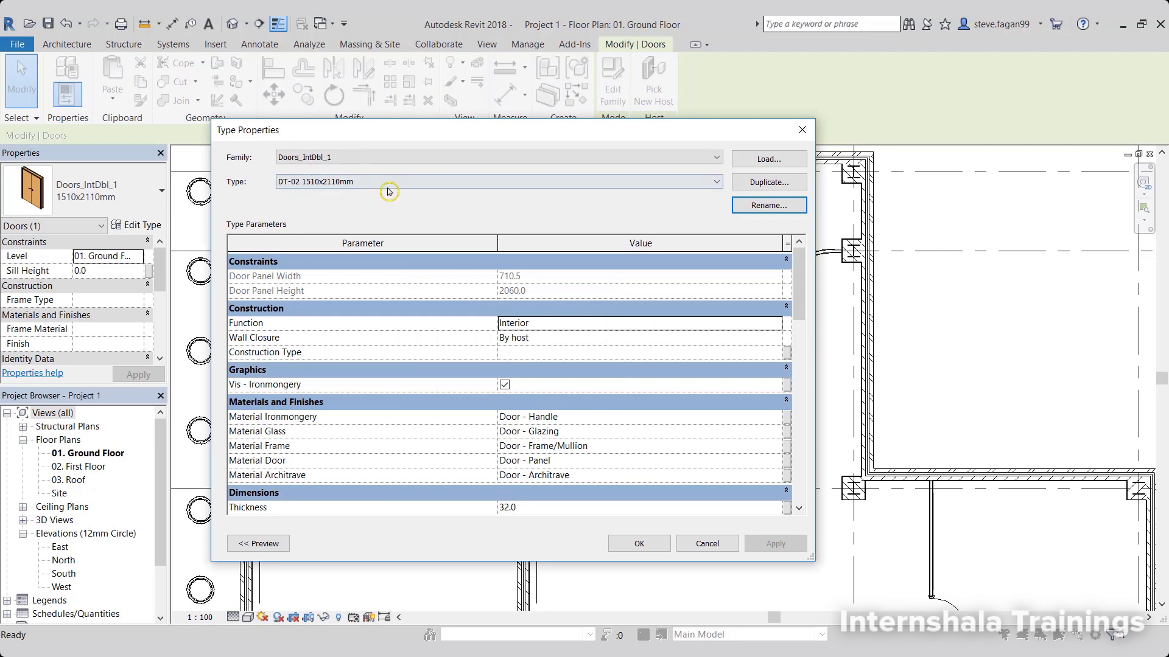
{"action": "left_click", "coordinate": [635, 546]}
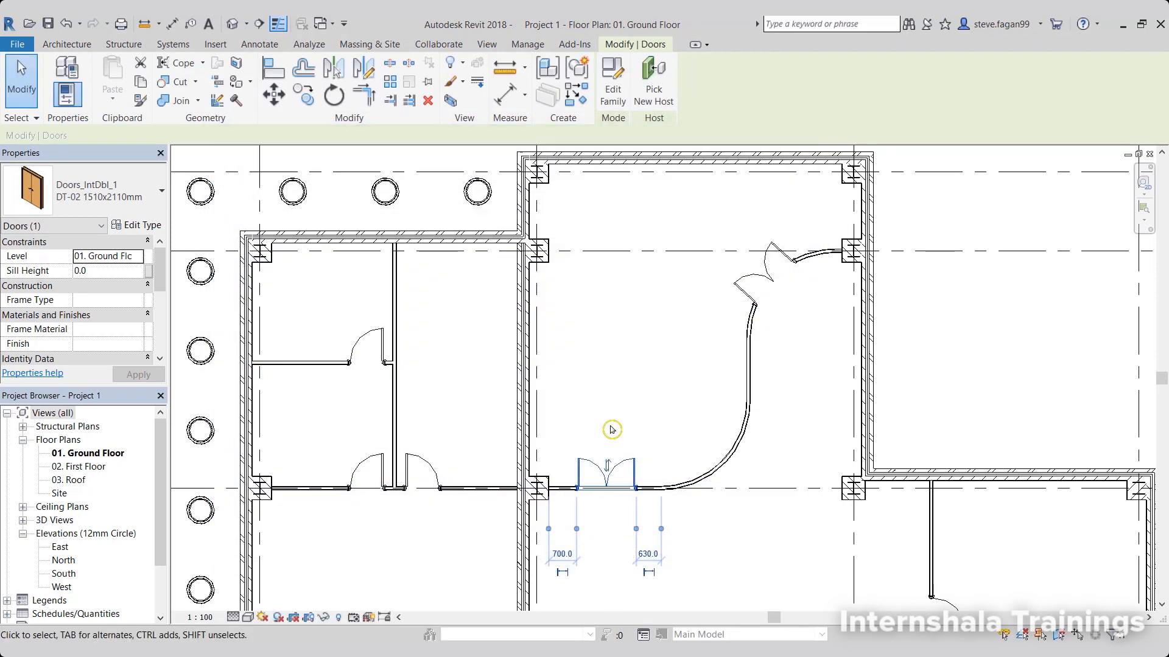
{"action": "left_click", "coordinate": [729, 311]}
{"action": "left_click", "coordinate": [752, 289]}
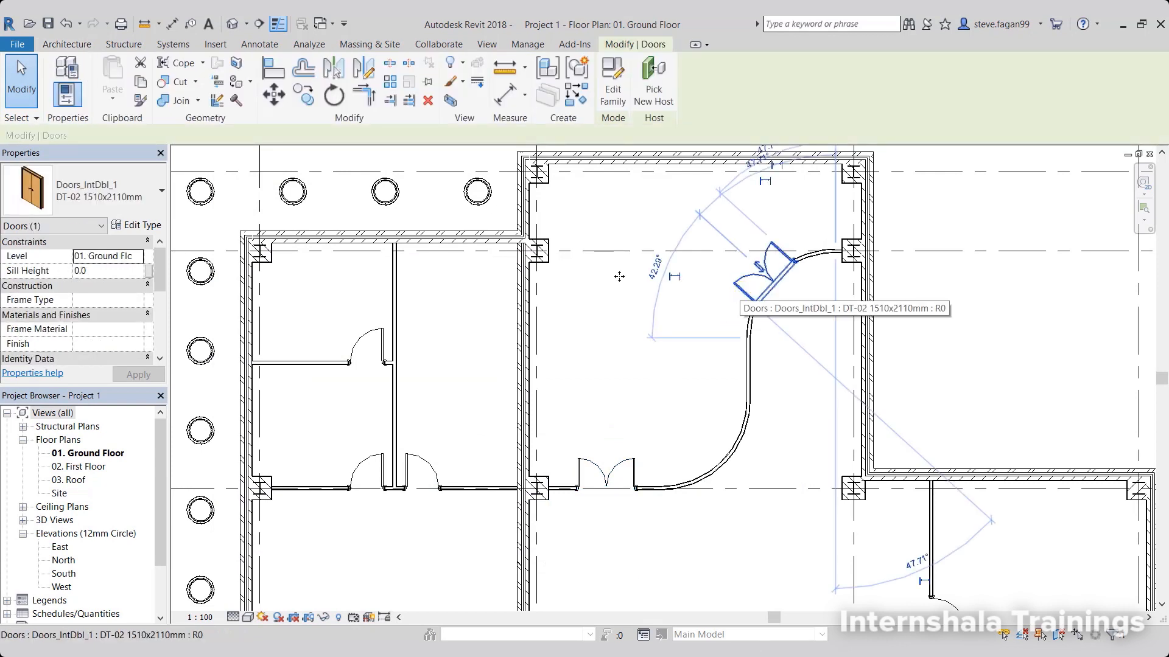
{"action": "key", "text": "Escape"}
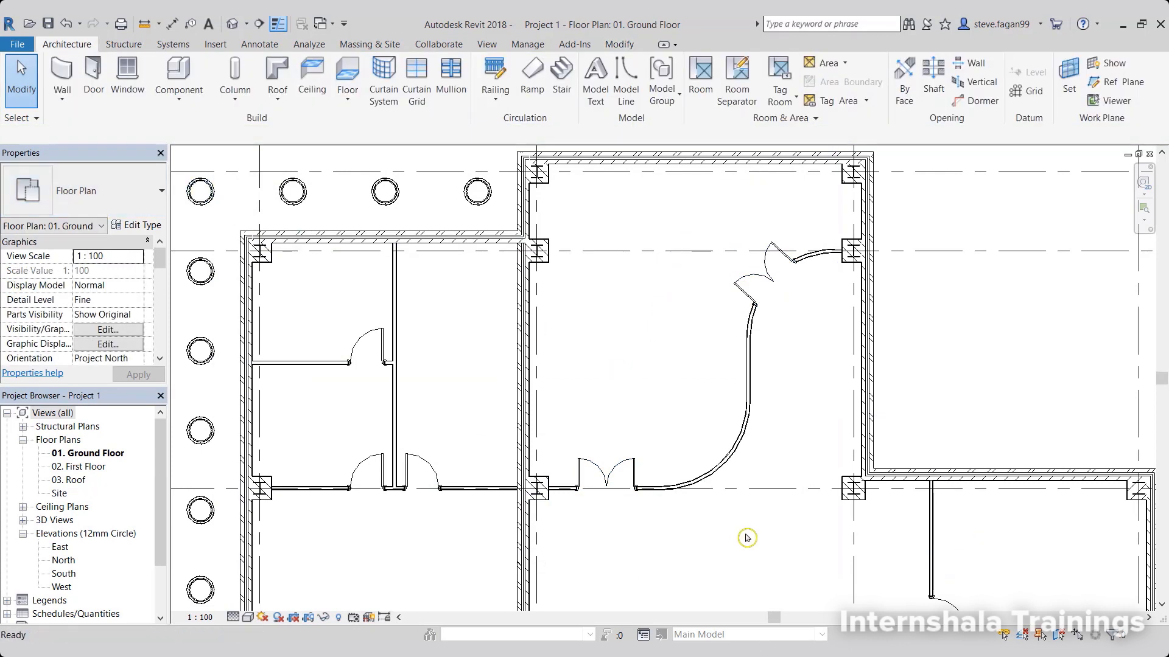
Rename the Doors_IntDbl_1 1410x2110mm type to DT-03 1410x2110mm using the double door on grid E, and deselect the door.
{"action": "middle_click_drag", "start_coordinate": [747, 537], "coordinate": [455, 251]}
{"action": "middle_click_drag", "start_coordinate": [561, 506], "coordinate": [561, 388]}
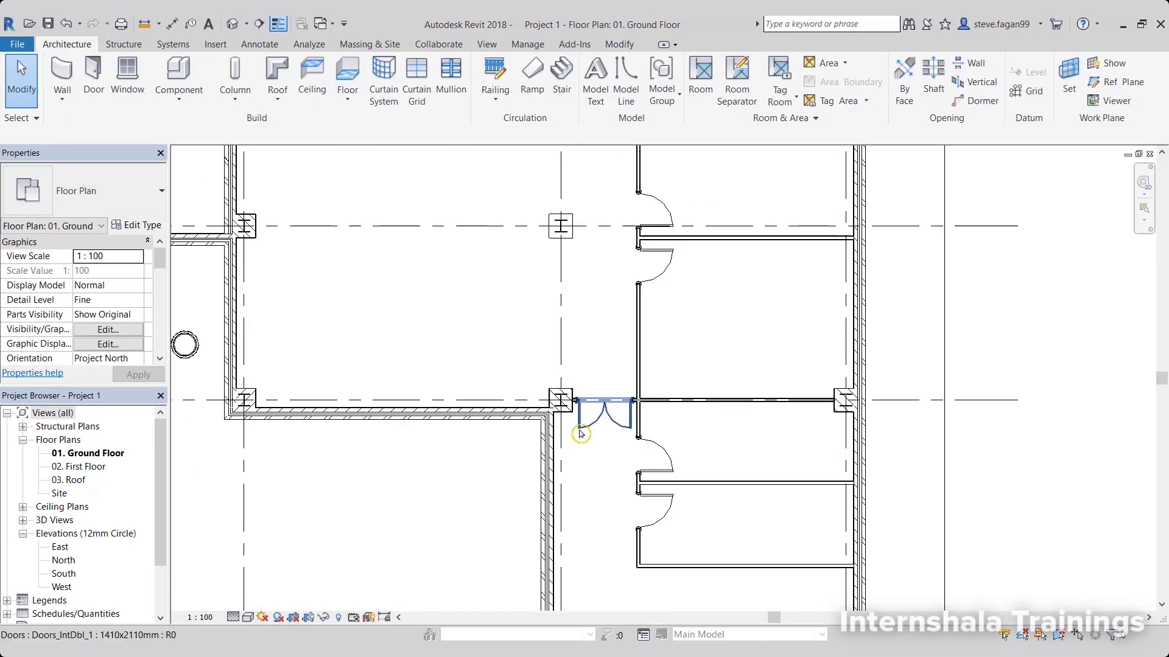
{"action": "left_click", "coordinate": [579, 433]}
{"action": "left_click", "coordinate": [136, 224]}
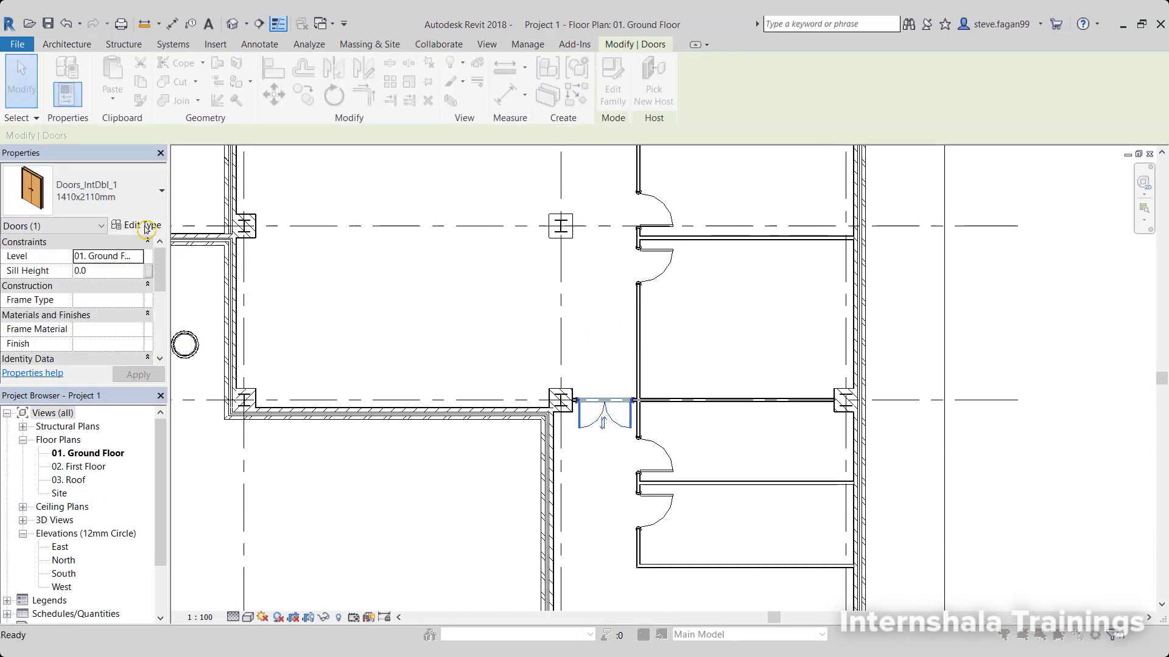
{"action": "left_click", "coordinate": [749, 207]}
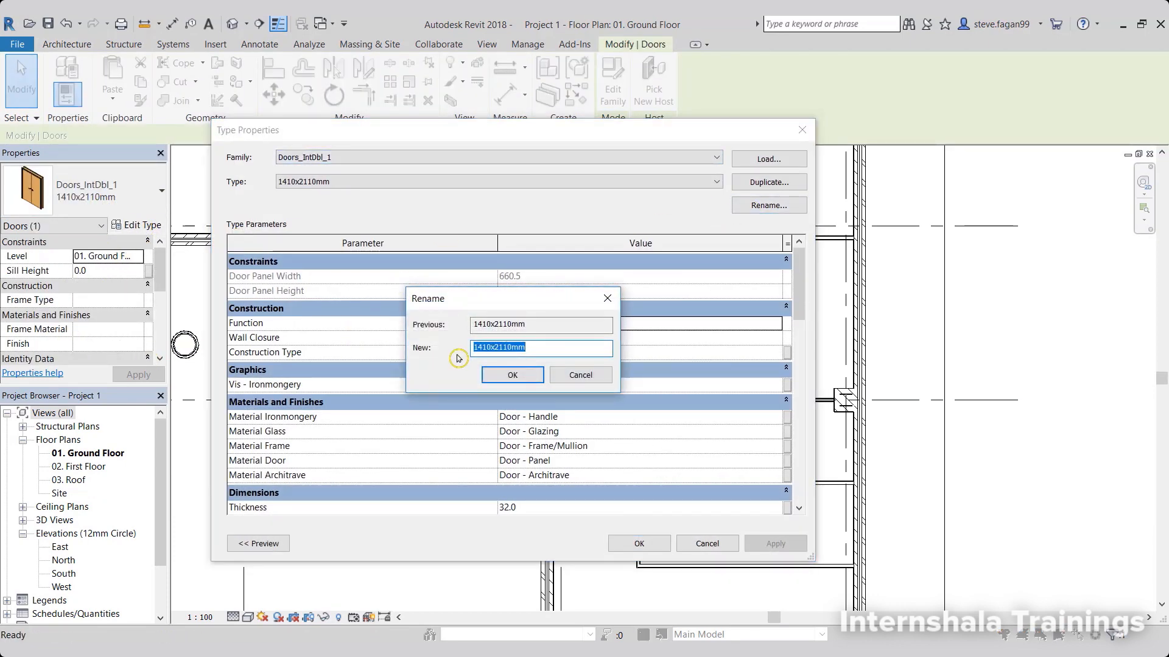
{"action": "left_click", "coordinate": [473, 349]}
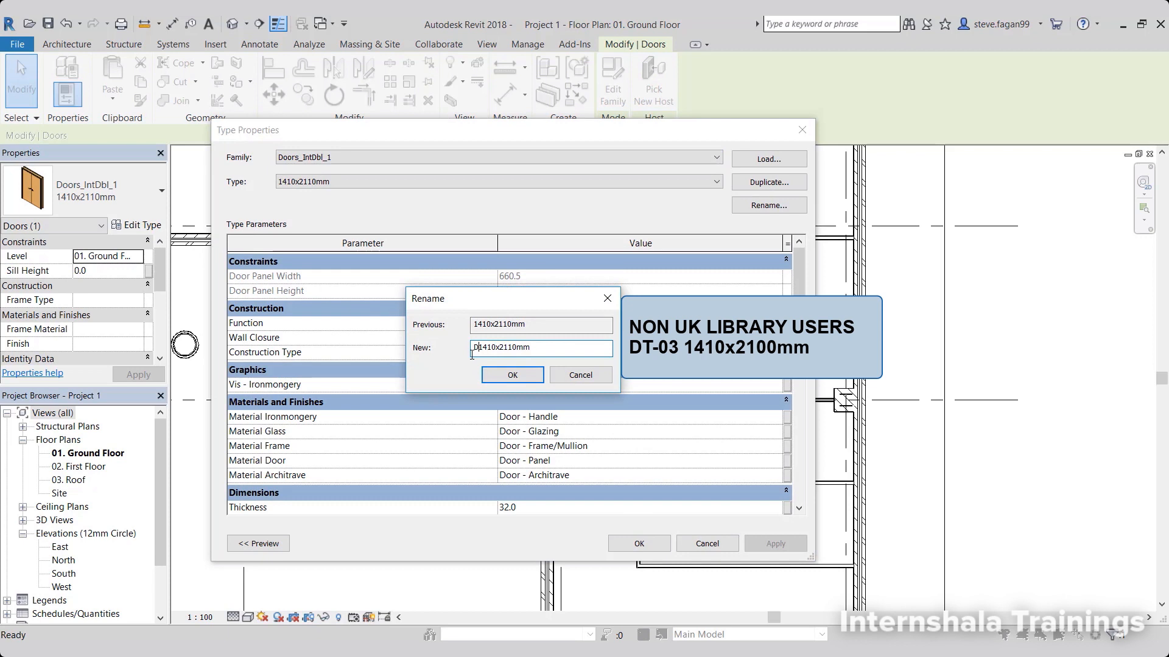
{"action": "type", "text": "DT-03"}
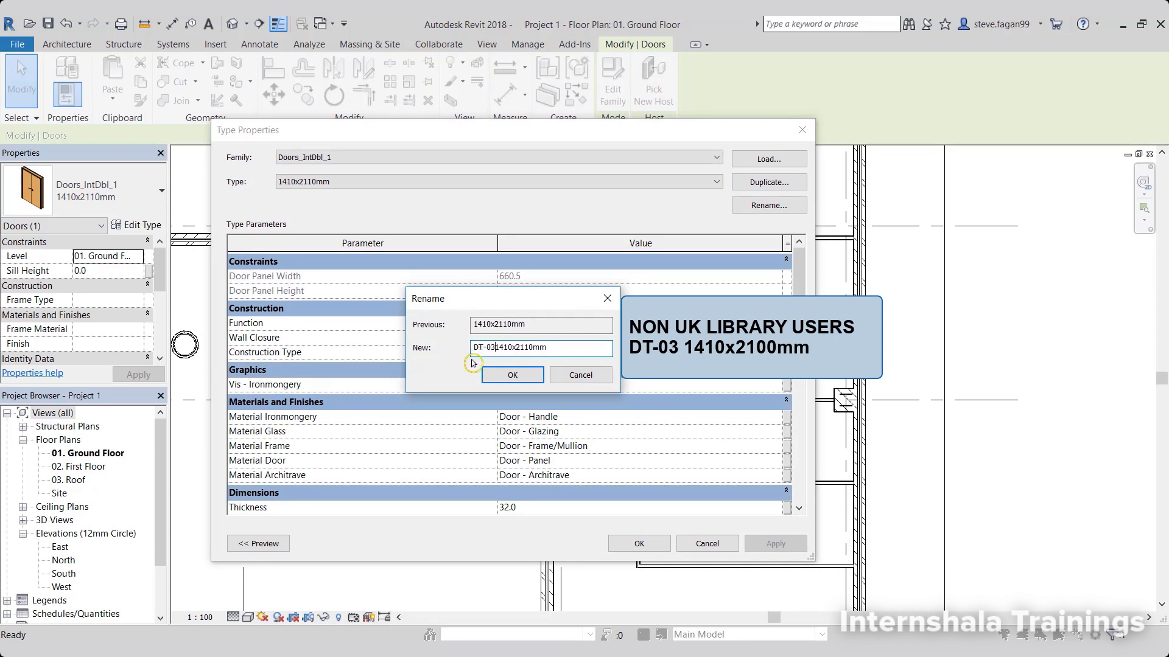
{"action": "left_click", "coordinate": [509, 375]}
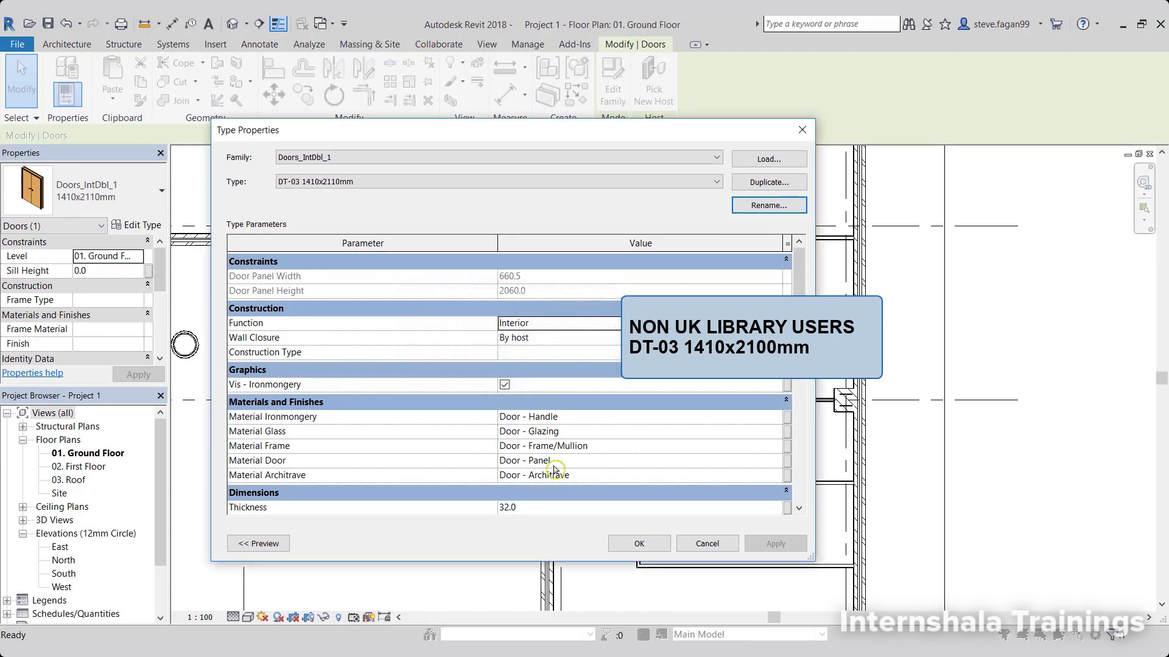
{"action": "left_click", "coordinate": [657, 551]}
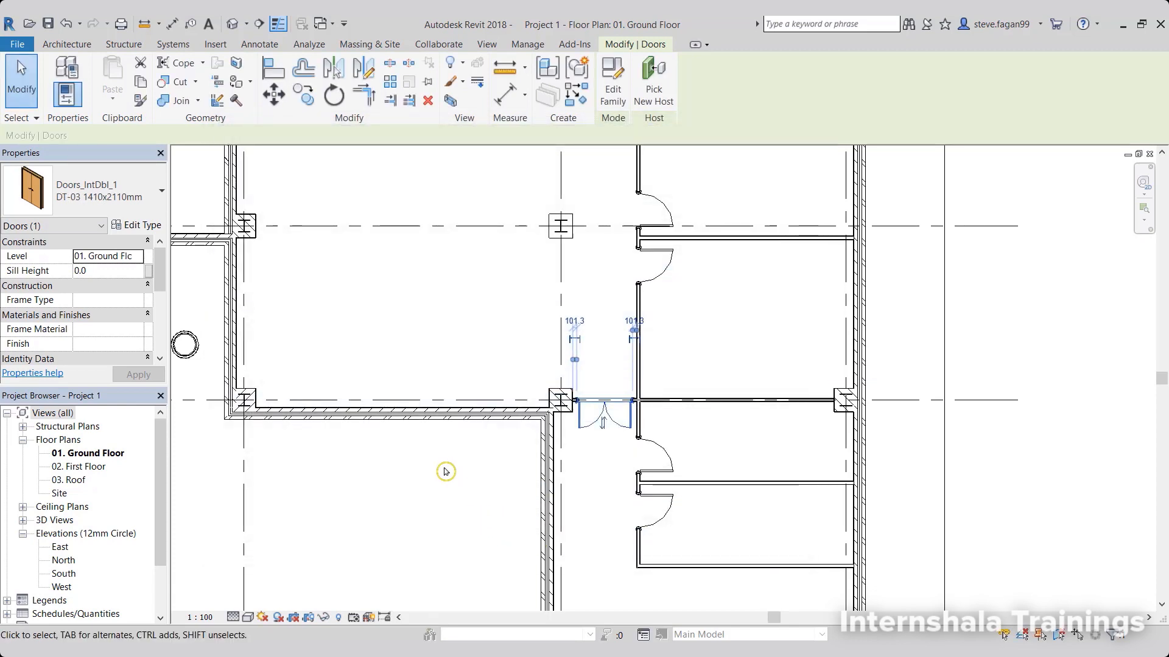
{"action": "left_click", "coordinate": [446, 472]}
{"action": "scroll", "coordinate": [446, 472], "scroll_direction": "down", "scroll_amount": 5}
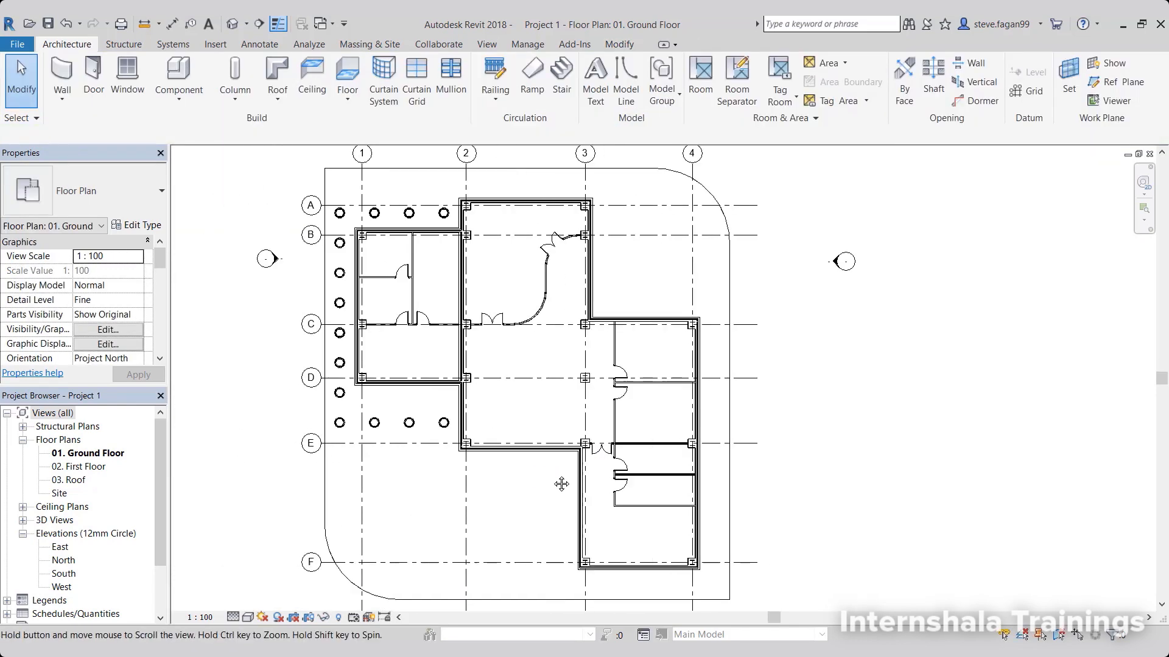